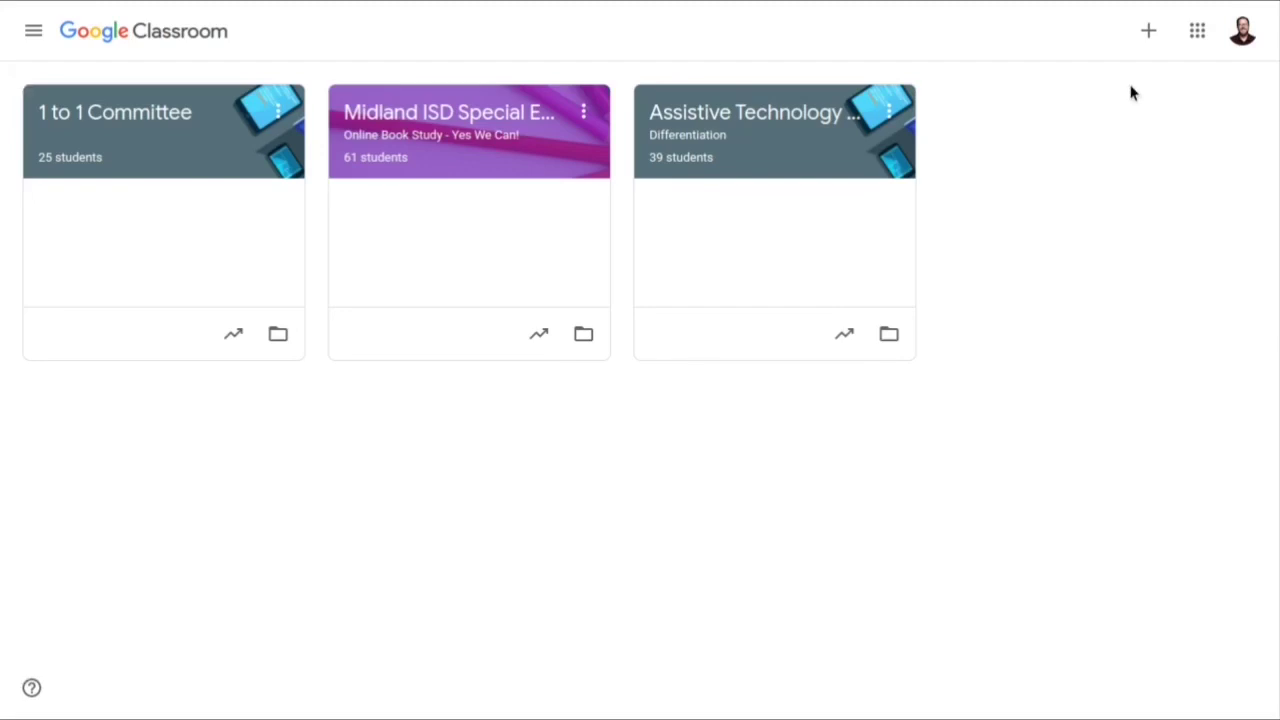
# Create a class named Test Class with section Period, subject Math and room 1:00 - 3:00 pm M-F.
pyautogui.click(1150, 34)
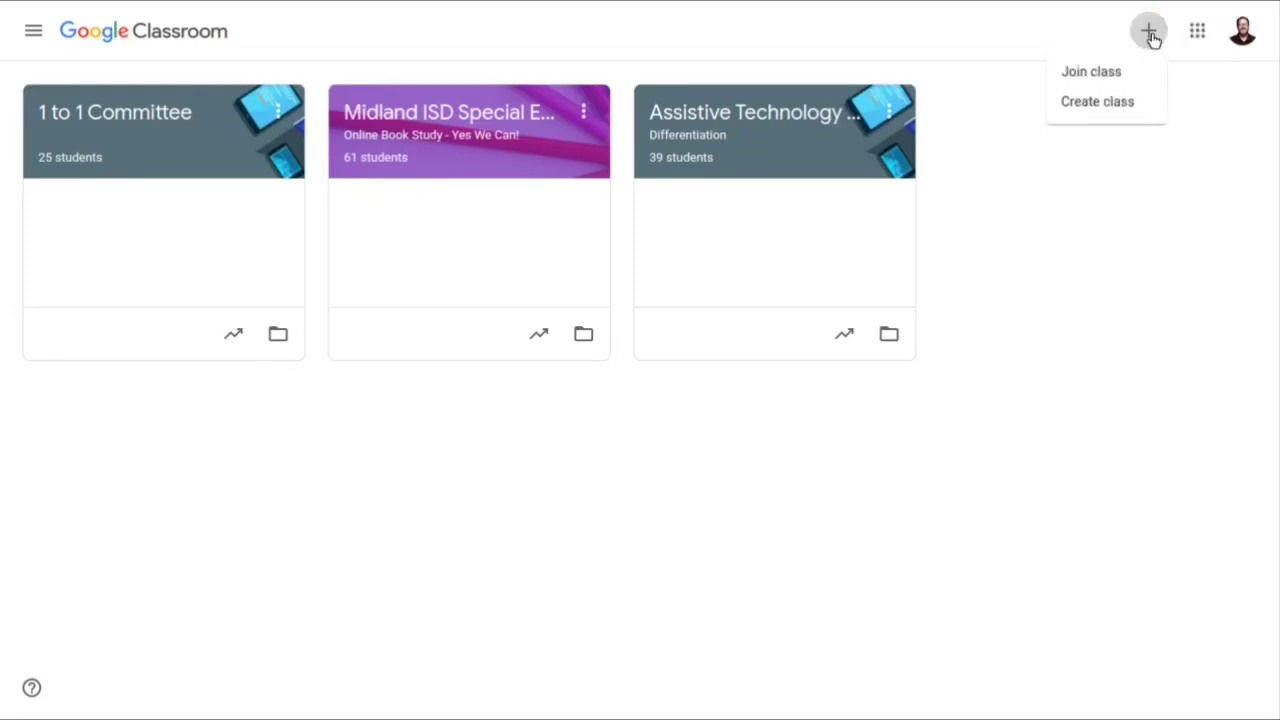
pyautogui.click(1098, 103)
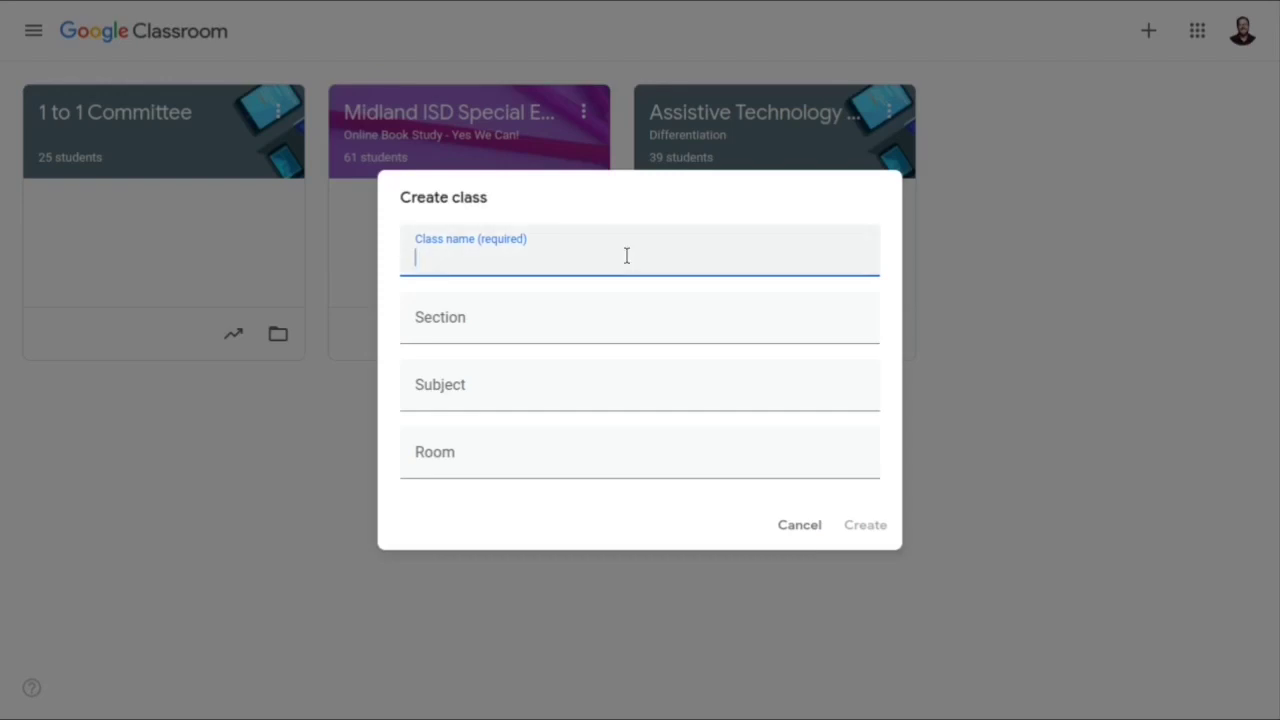
pyautogui.write('Test Class')
pyautogui.click(640, 318)
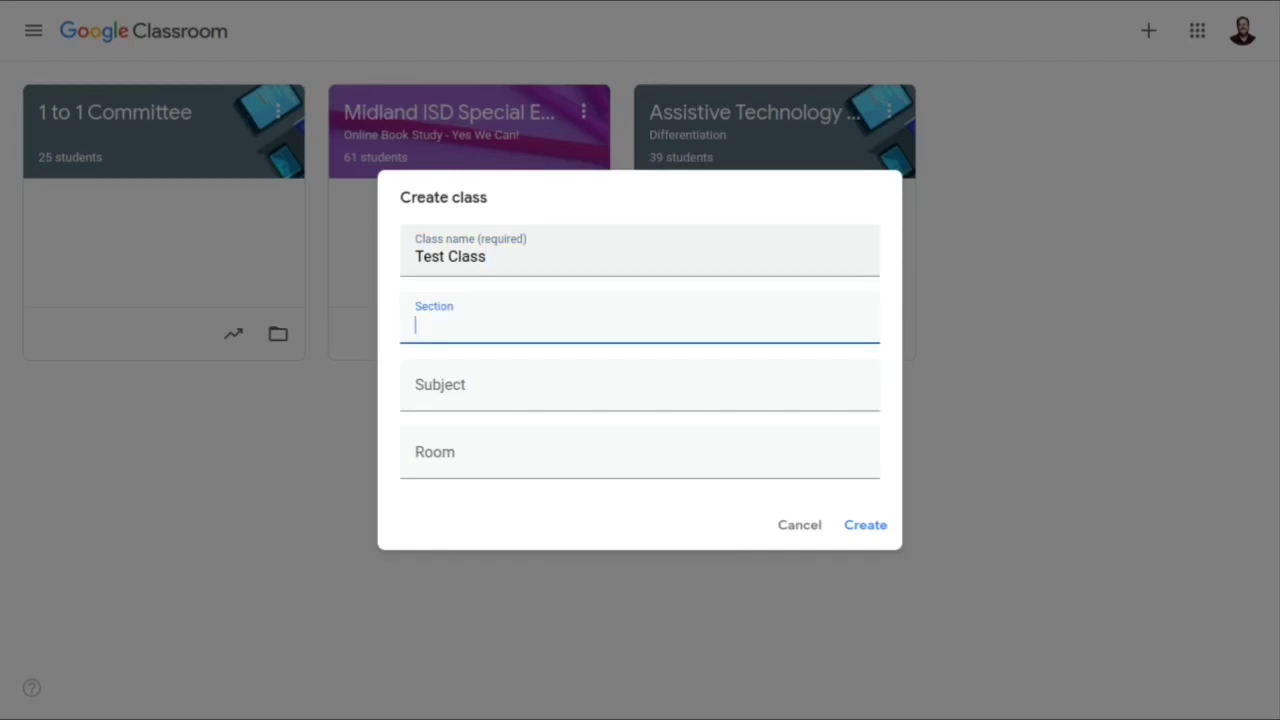
pyautogui.write('Period')
pyautogui.press('Tab')
pyautogui.write('Math')
pyautogui.press('Tab')
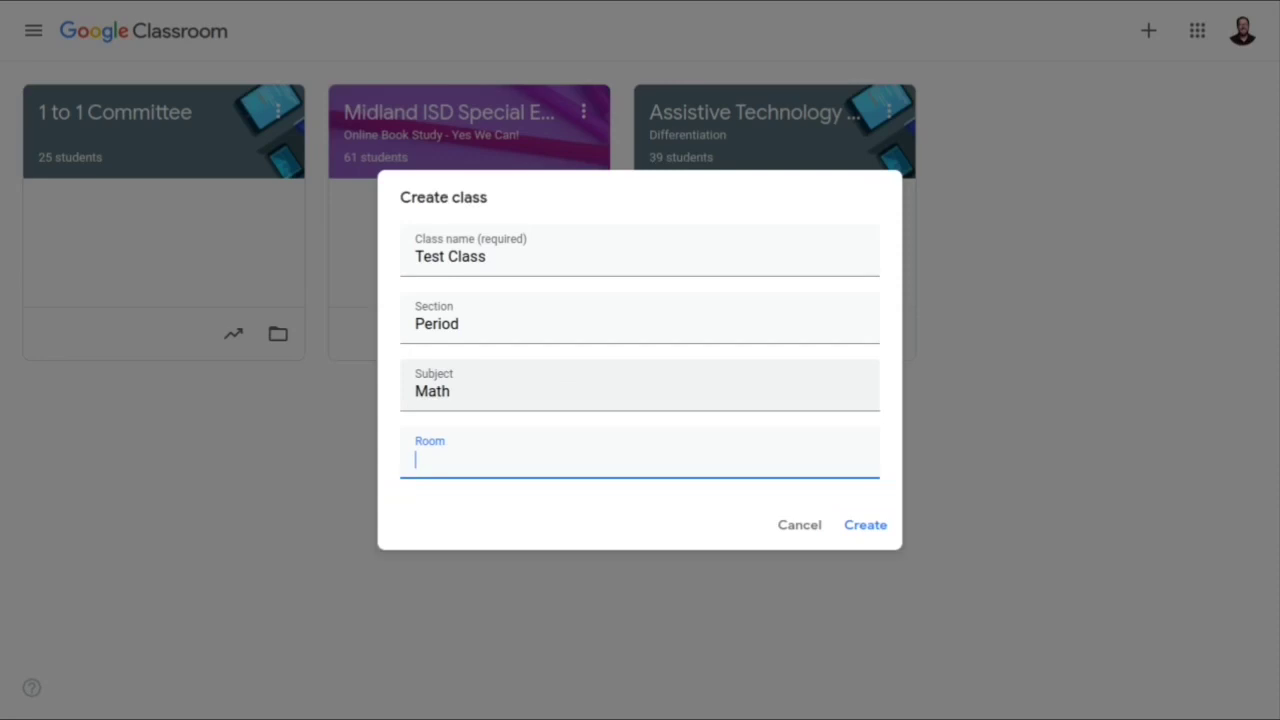
pyautogui.write('1:00 - 3:00 pm')
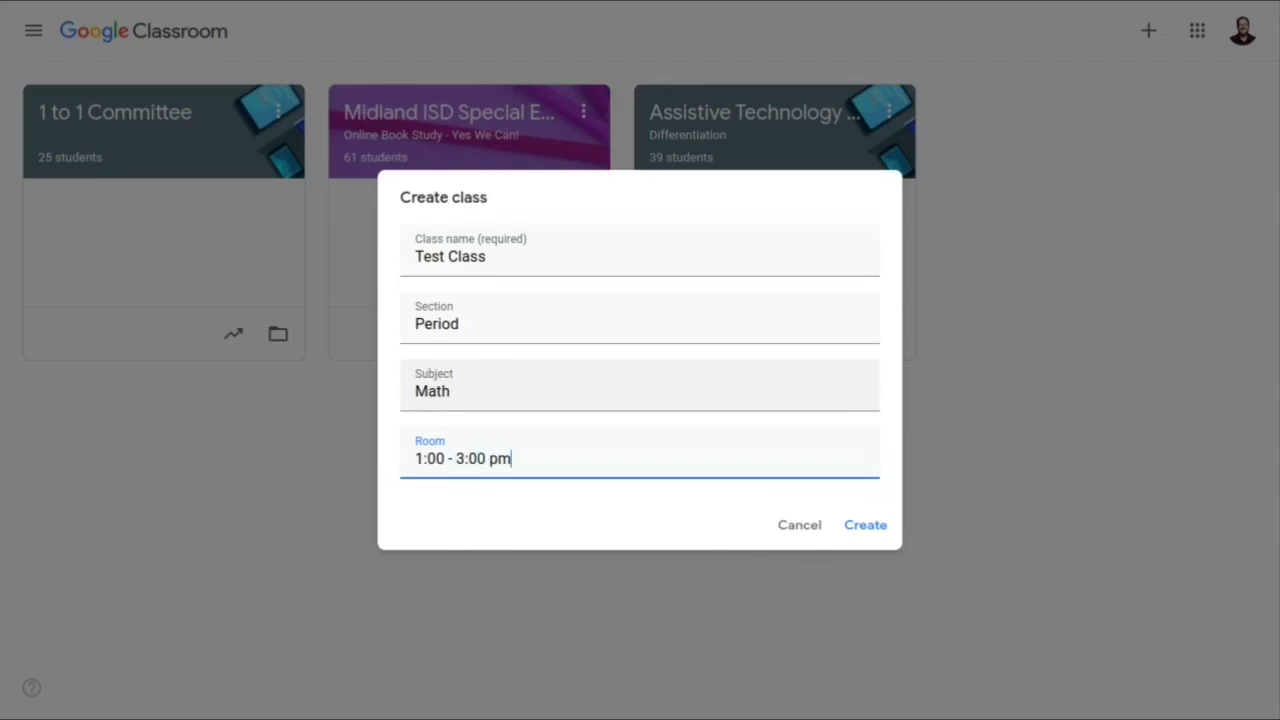
pyautogui.write(' M-F')
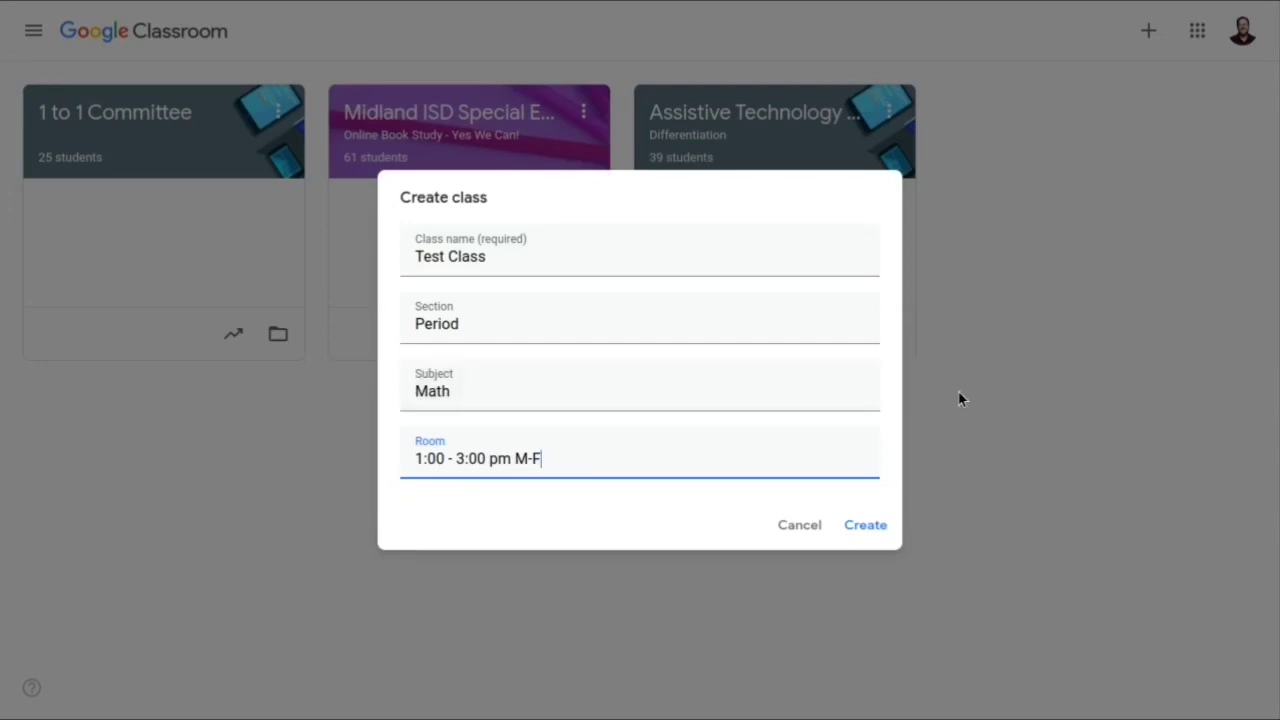
pyautogui.click(866, 525)
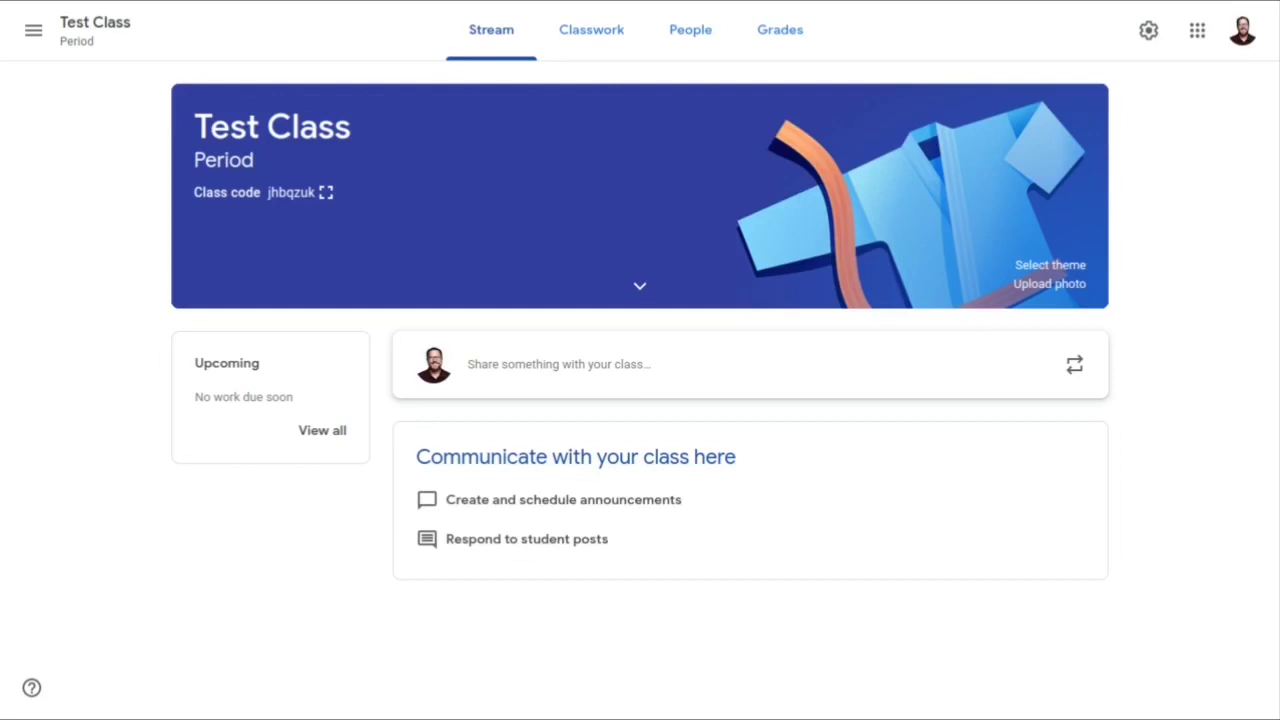
# Set the class theme to the General gallery's laptop, tablet and phone image, and check the photo upload option without choosing a photo.
pyautogui.click(1060, 265)
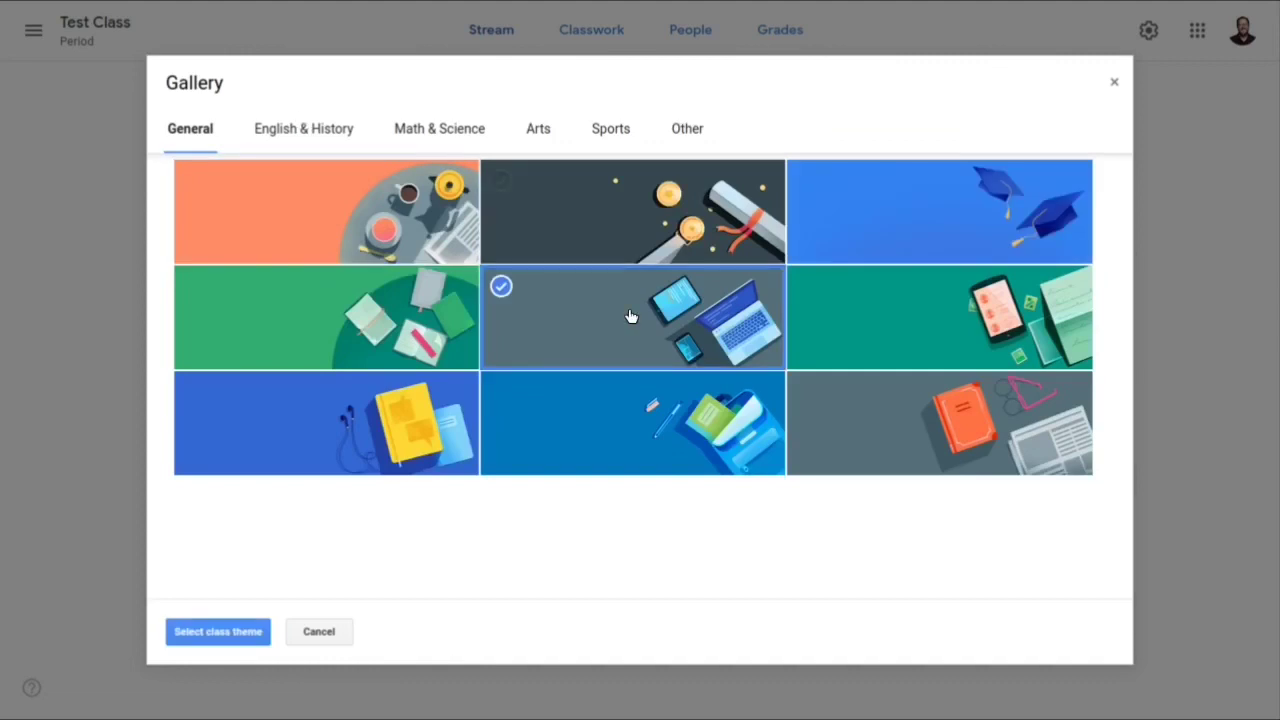
pyautogui.doubleClick(635, 327)
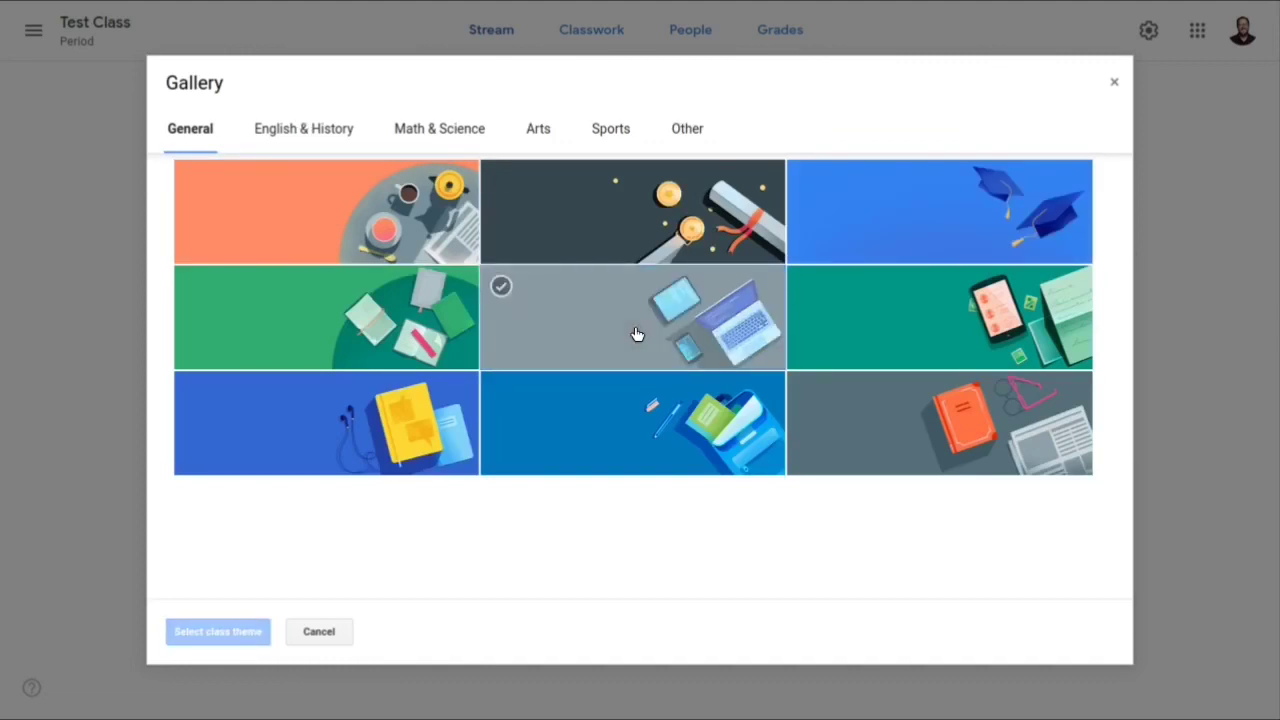
pyautogui.click(565, 282)
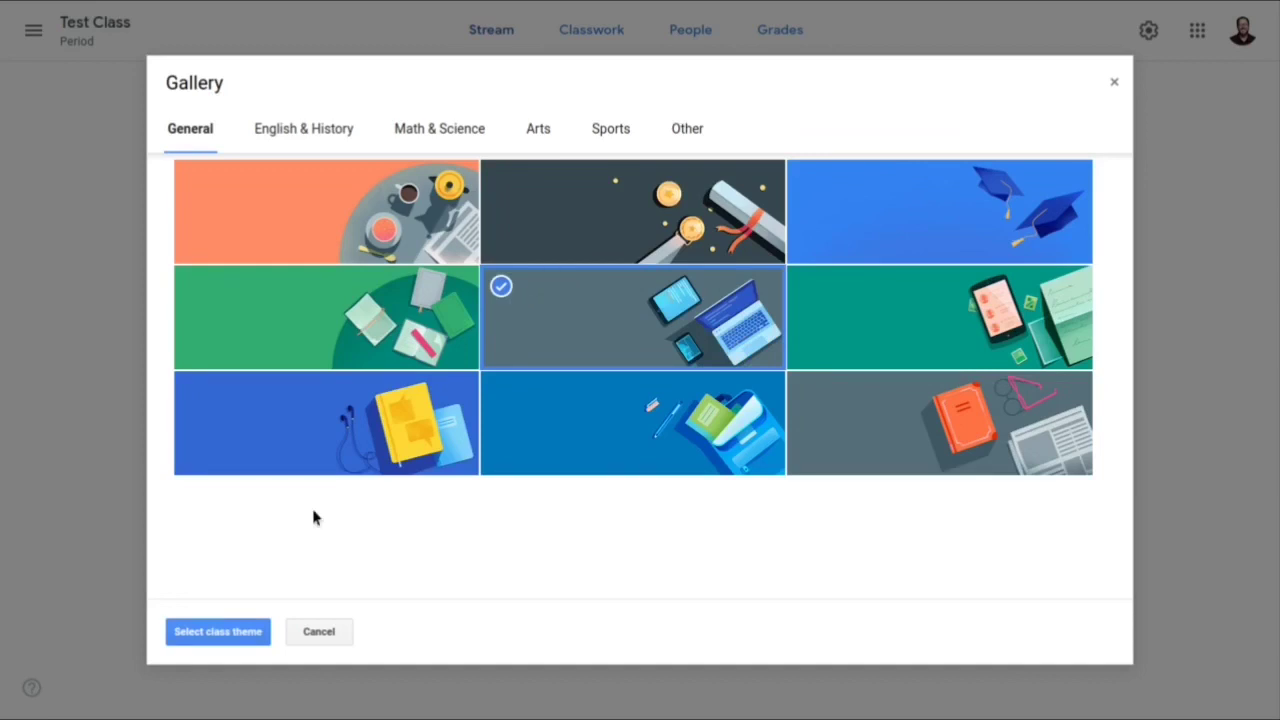
pyautogui.click(207, 640)
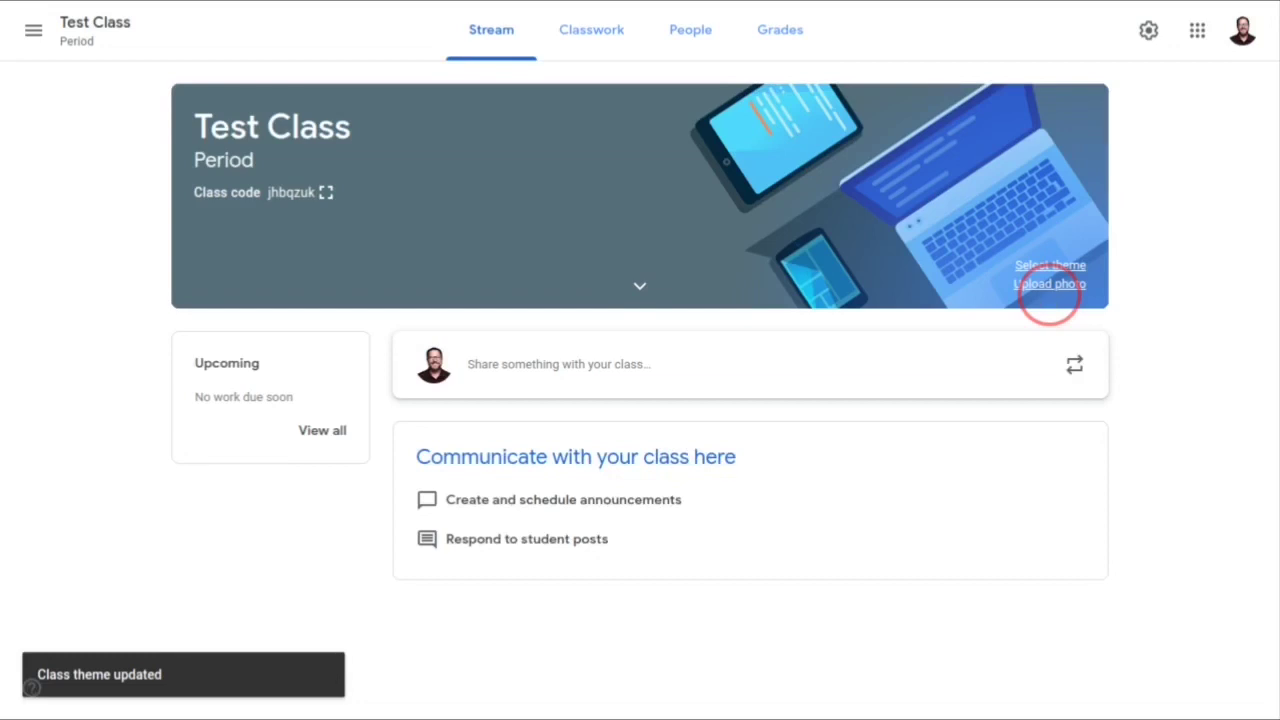
pyautogui.click(1048, 286)
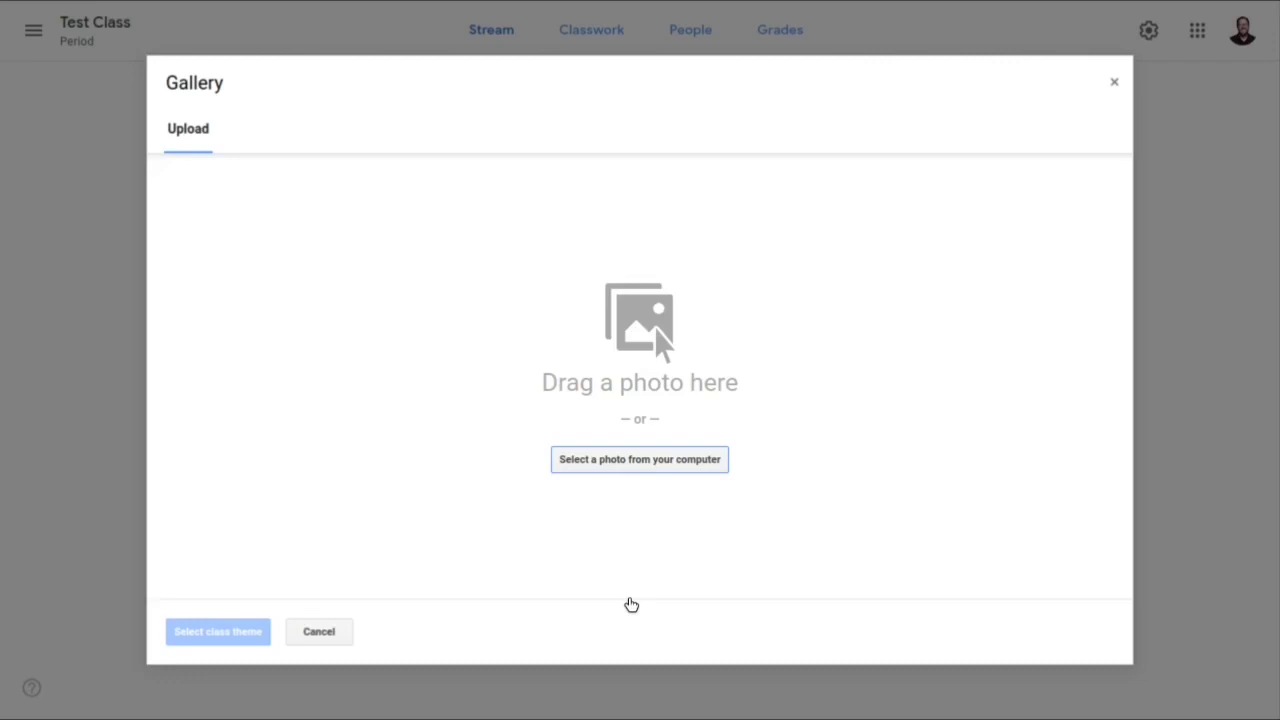
pyautogui.click(335, 638)
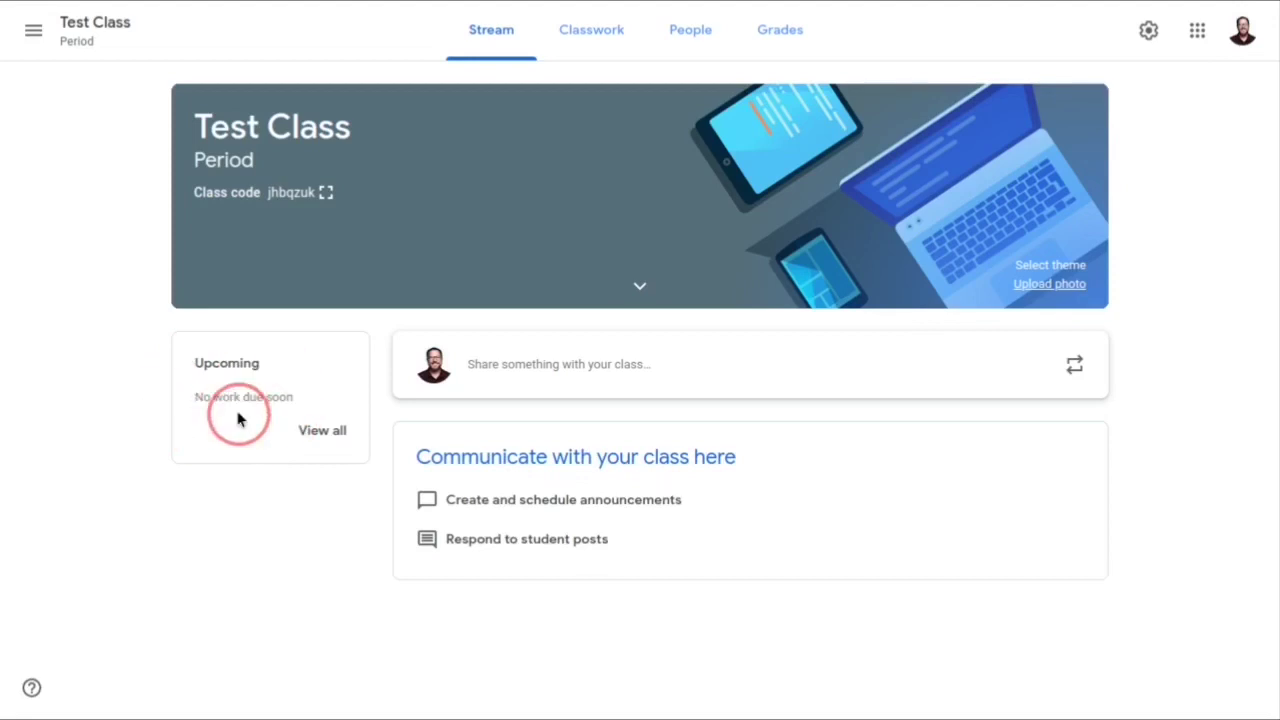
# Post the announcement "Very excited to start Google Classroom. How is everyone doing at home?" to all students in the class stream.
pyautogui.click(683, 387)
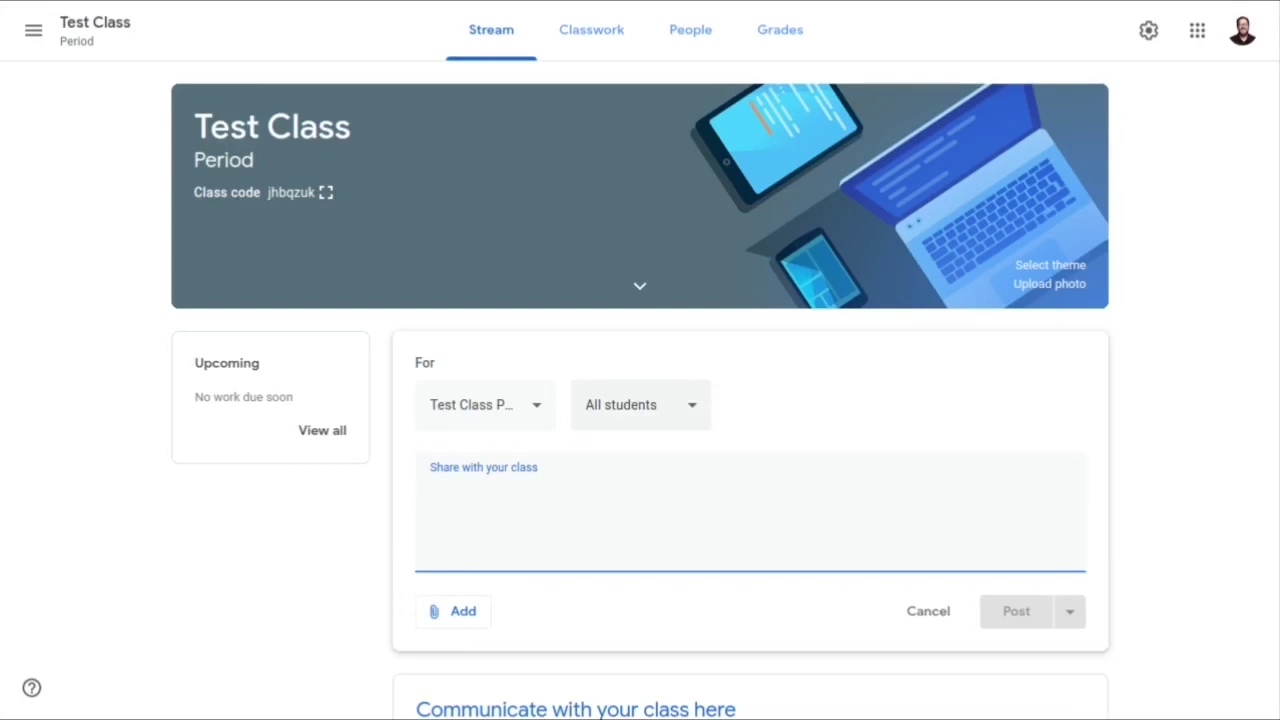
pyautogui.write('V')
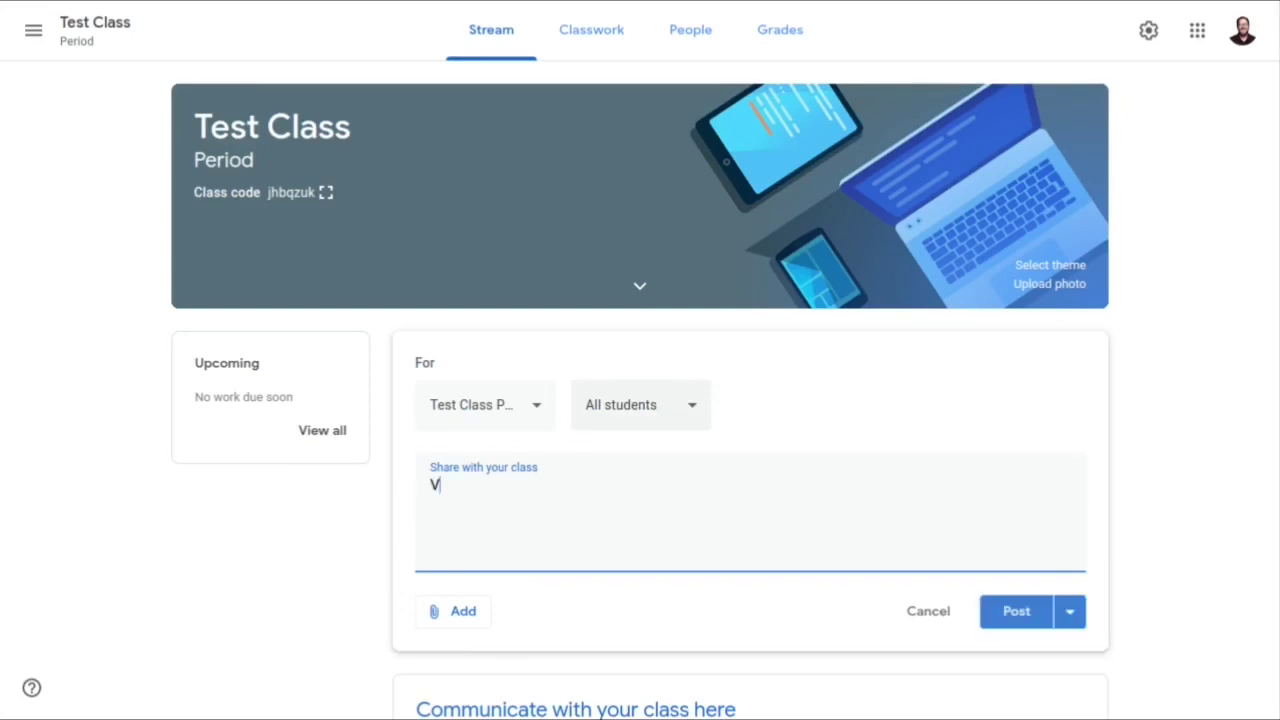
pyautogui.write('ery excited t')
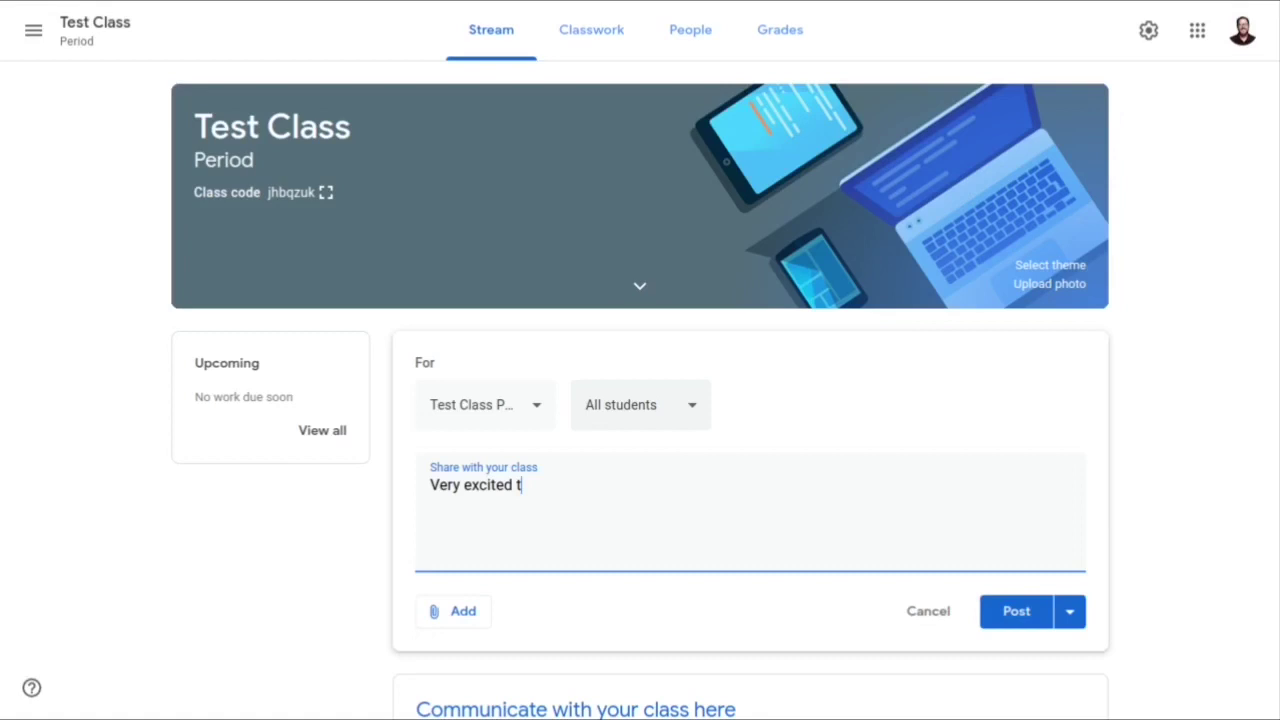
pyautogui.write('o start Googl')
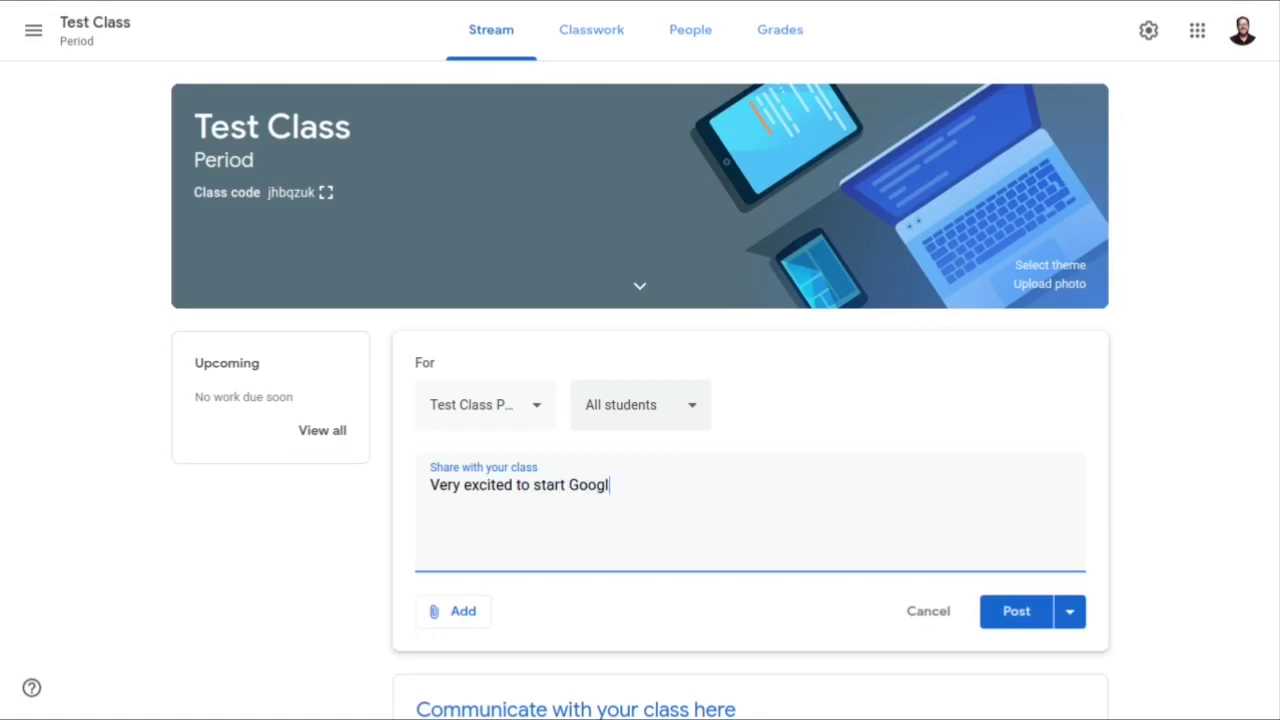
pyautogui.write('e Classroom')
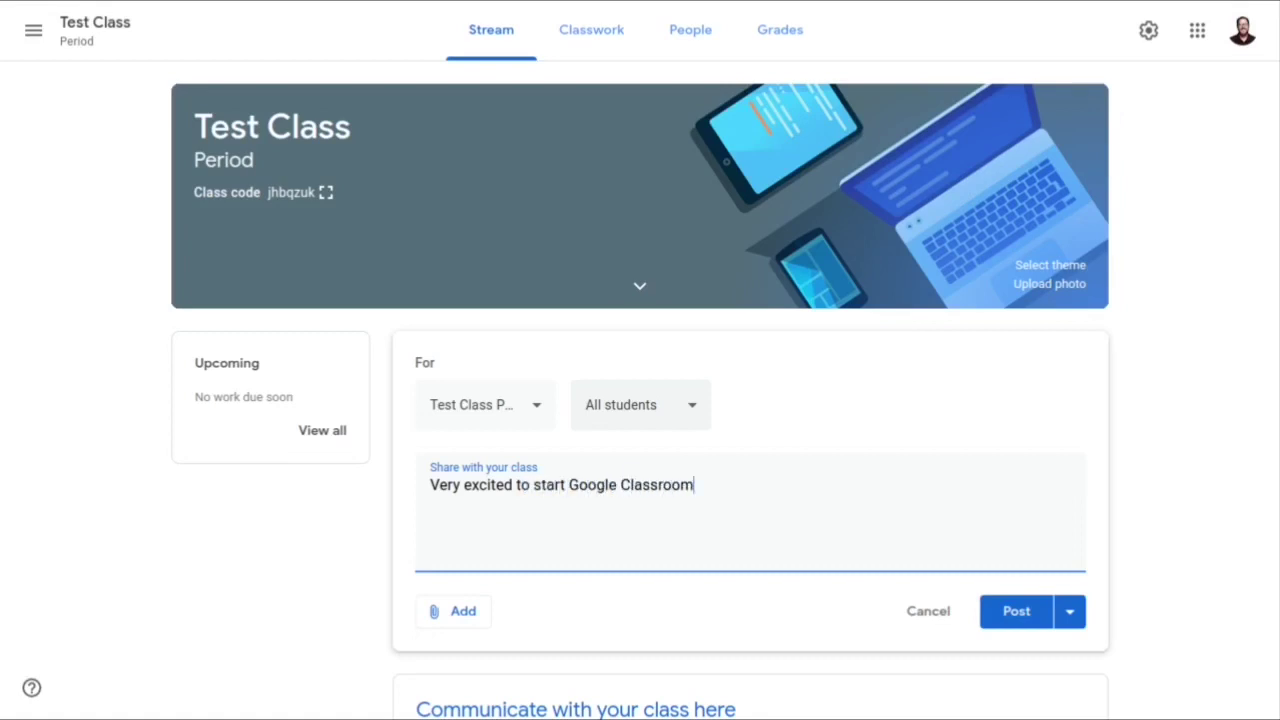
pyautogui.write('. How is everyone do')
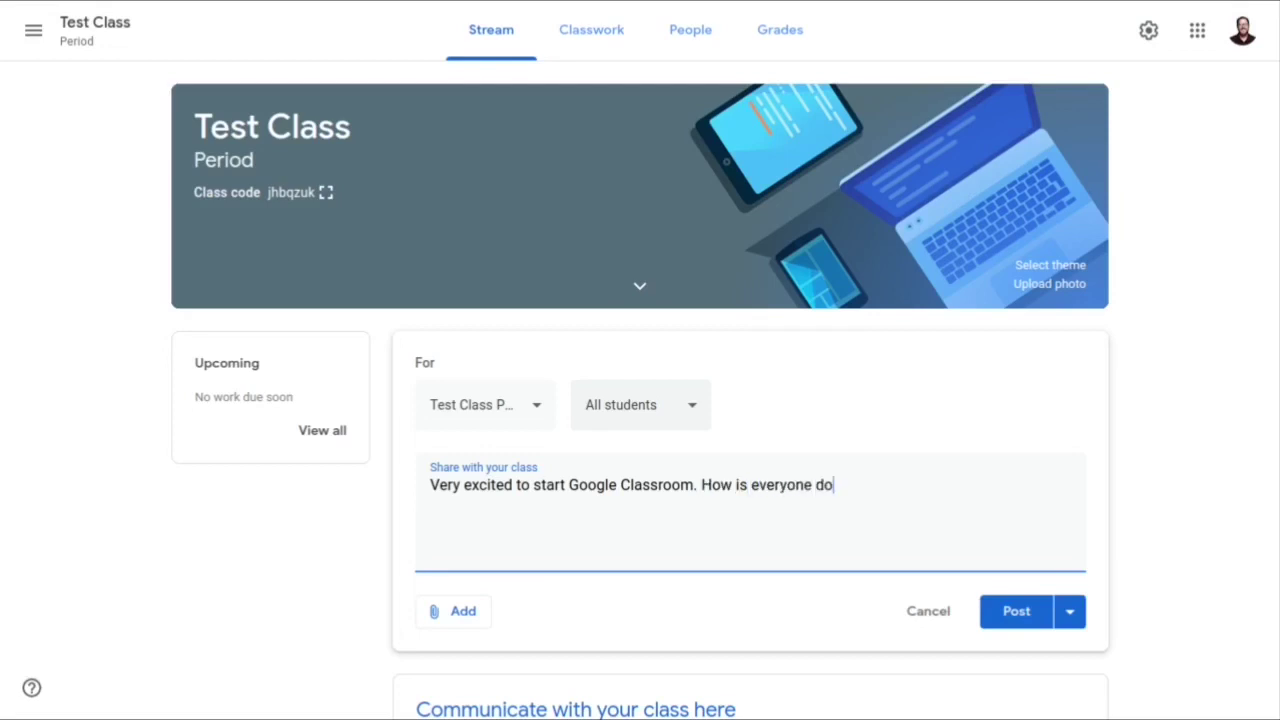
pyautogui.write('ing at home?')
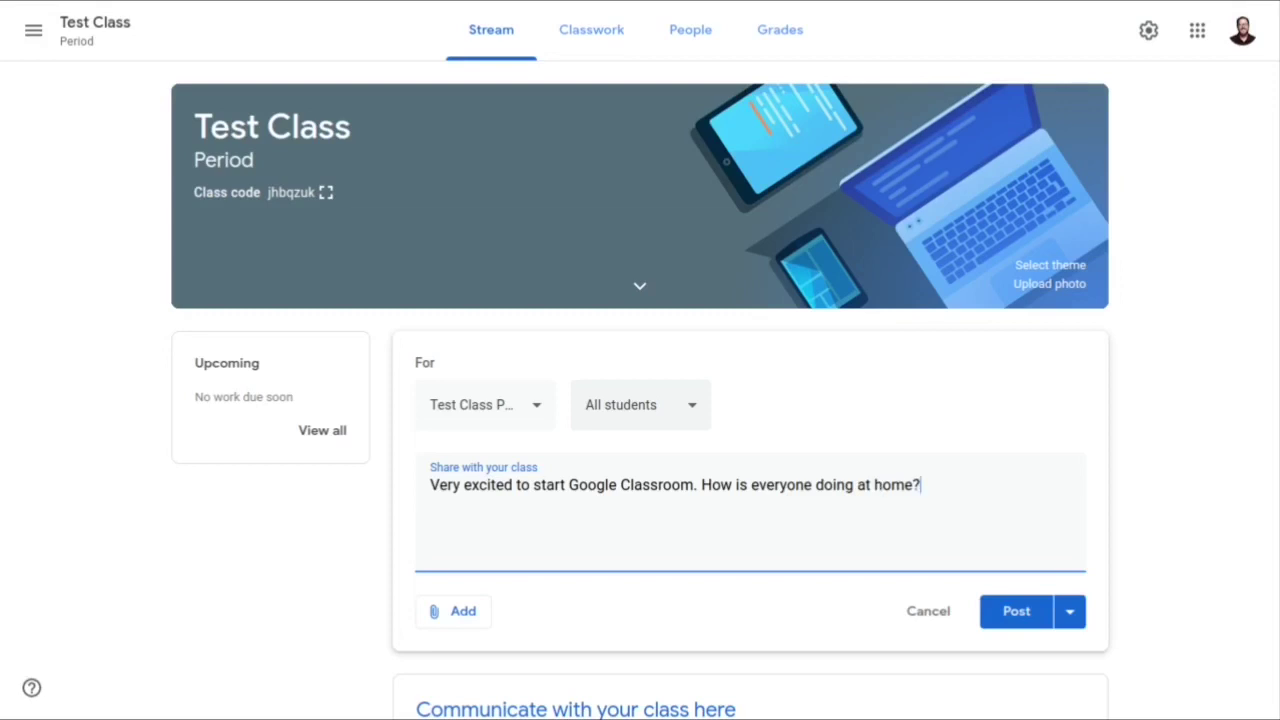
pyautogui.click(1000, 610)
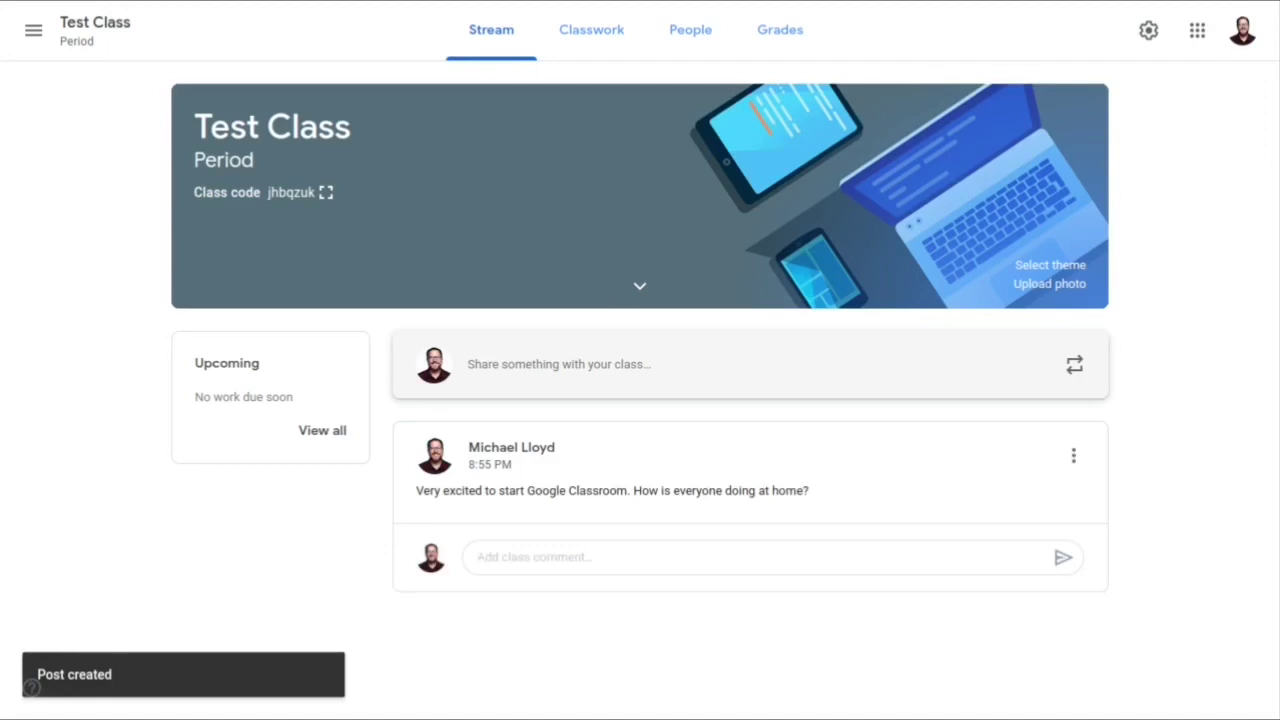
# Add the class comment "Very interesting. Thanks for letting us know." to the announcement about starting Google Classroom.
pyautogui.click(475, 558)
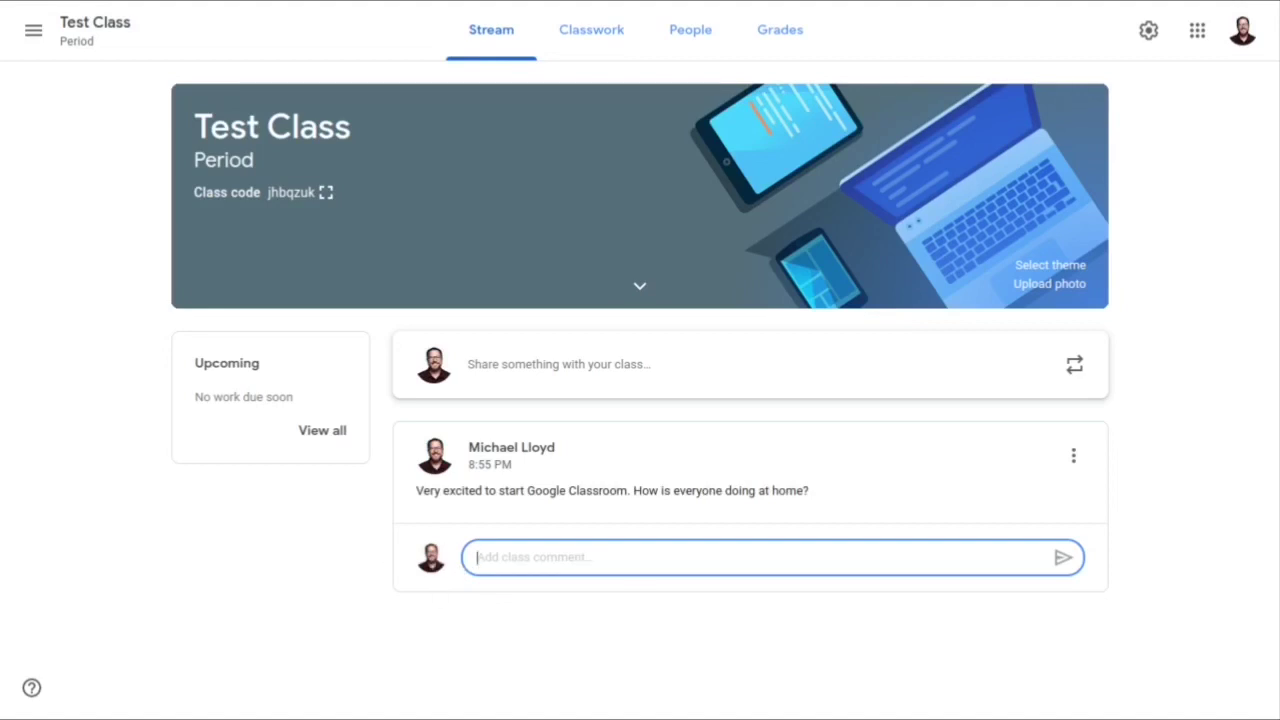
pyautogui.write('Very interest')
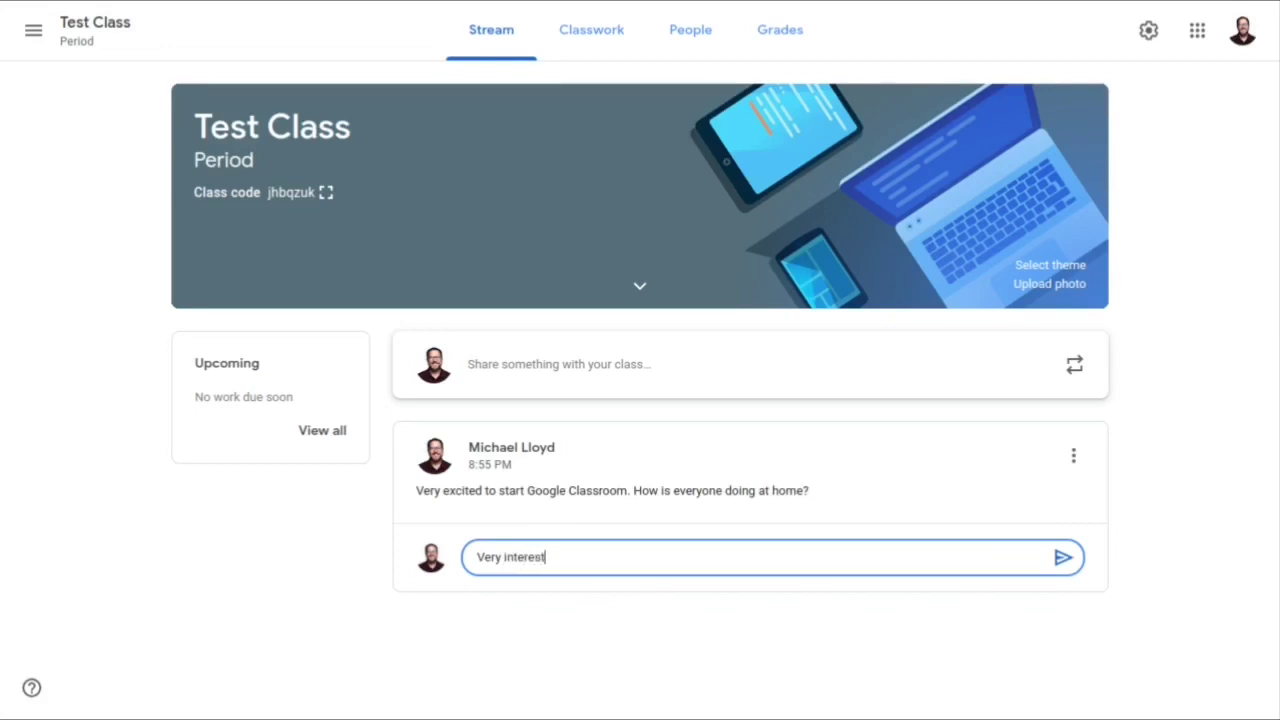
pyautogui.write('ing. Thanks for letting us know')
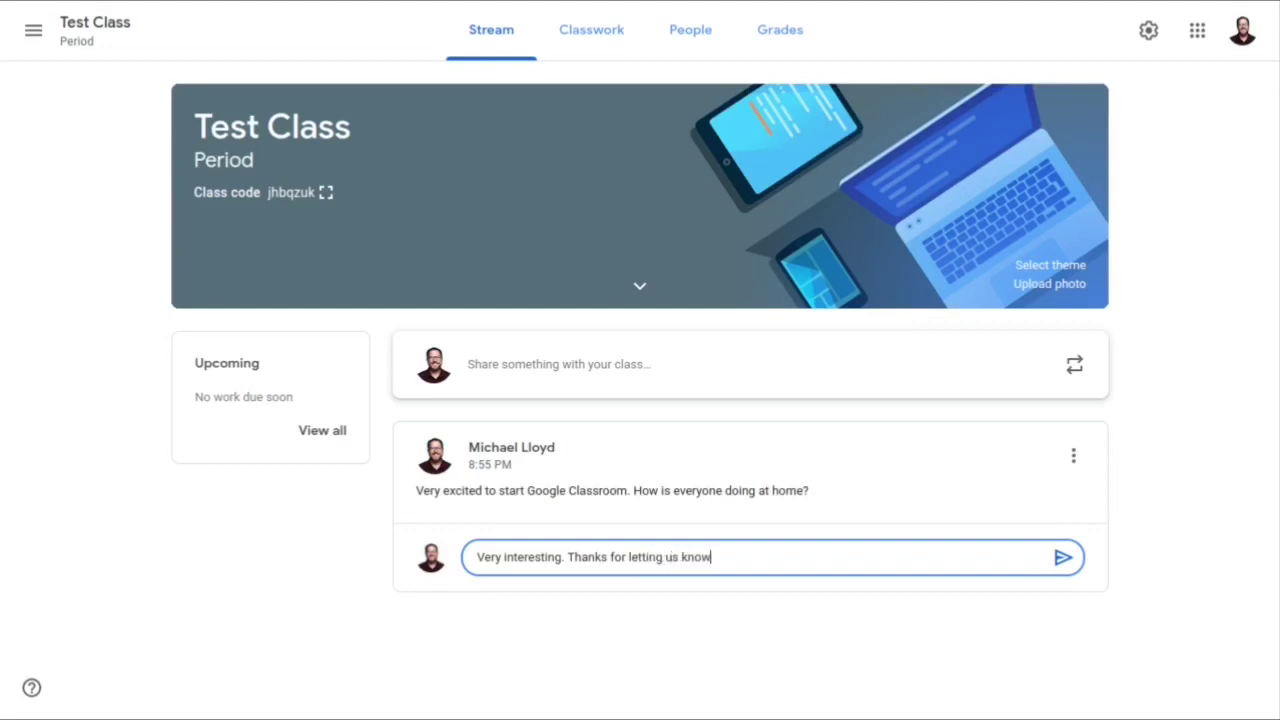
pyautogui.write('.')
pyautogui.press('Return')
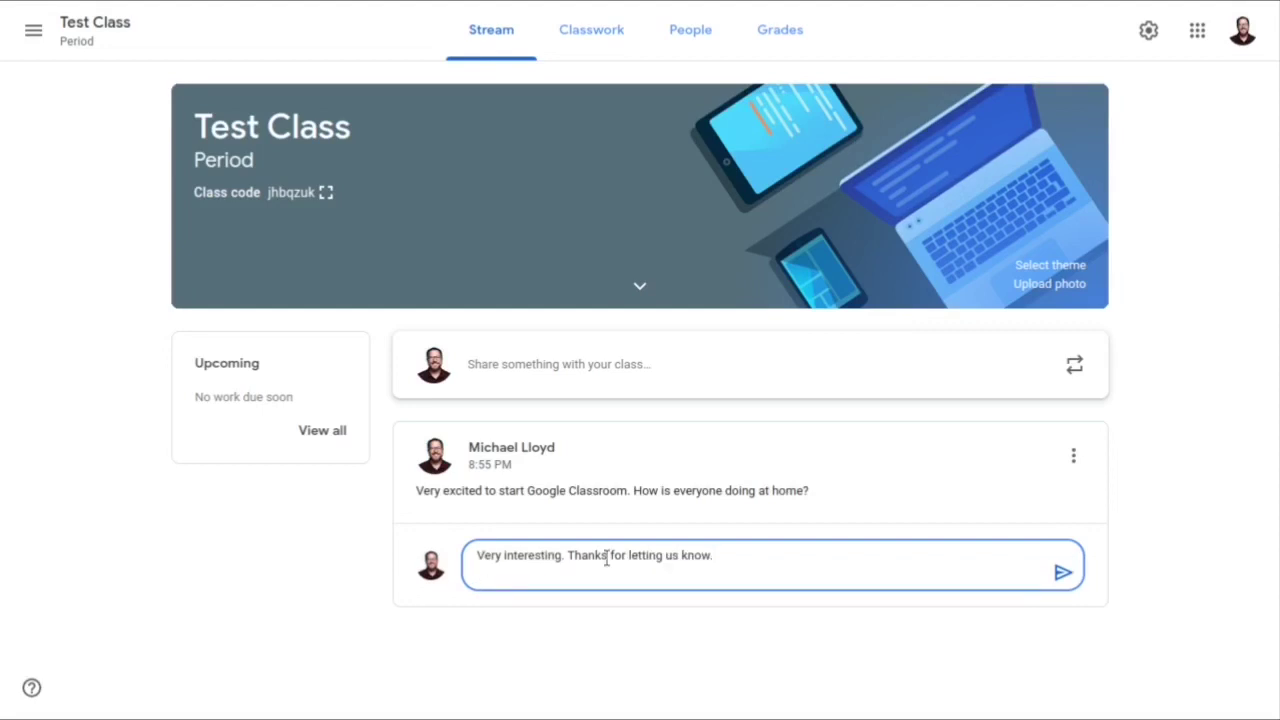
pyautogui.press('BackSpace')
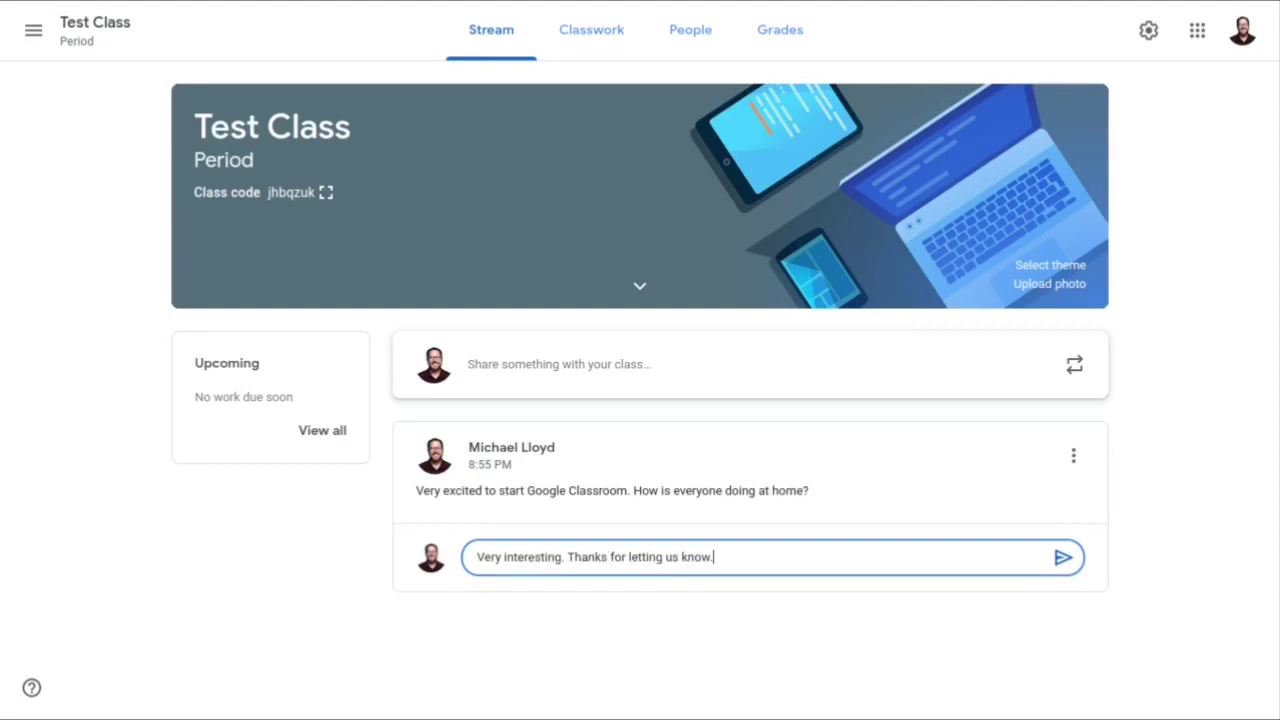
pyautogui.click(1070, 560)
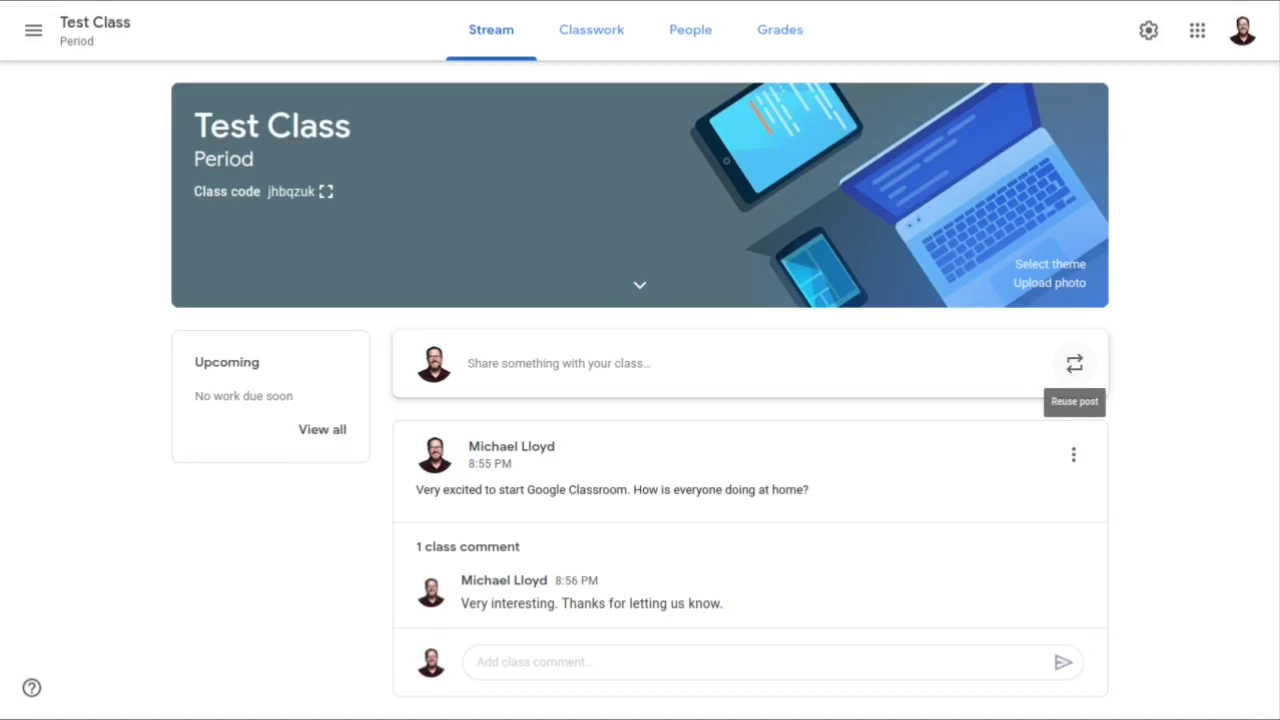
# Reuse Test Class's "Very excited to start Google Classroom" post as a new announcement draft.
pyautogui.click(1068, 370)
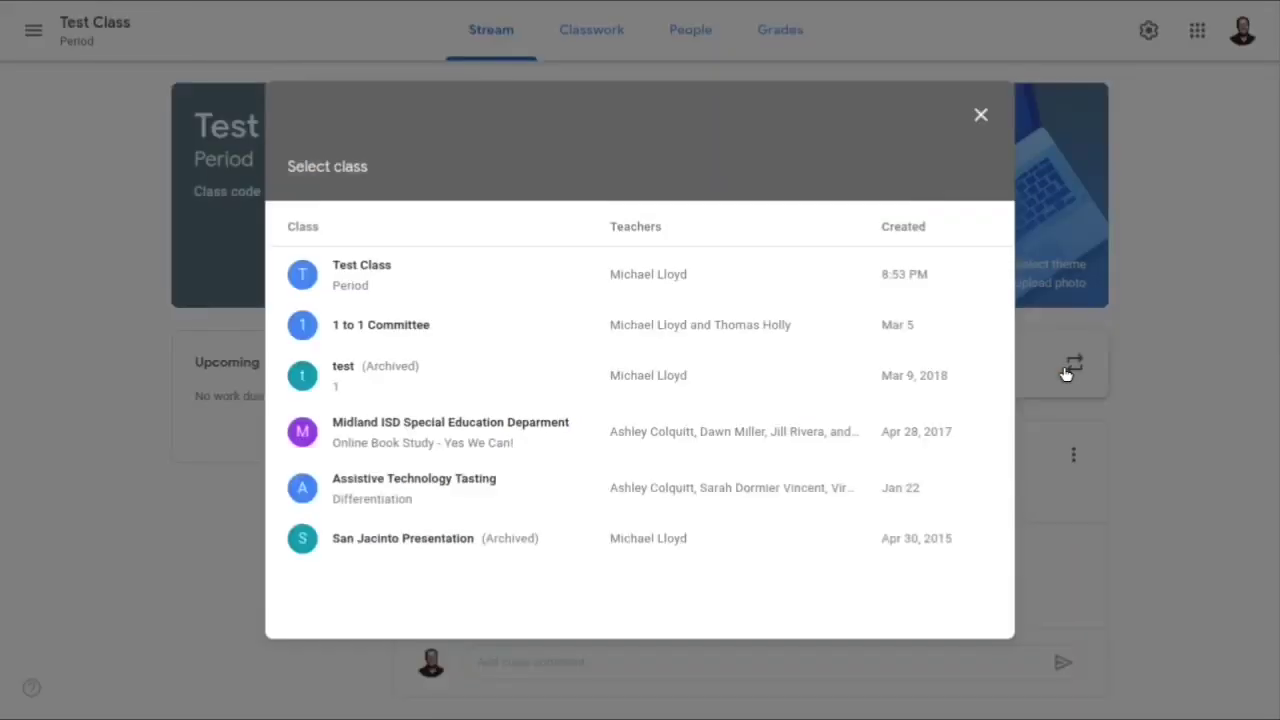
pyautogui.click(366, 277)
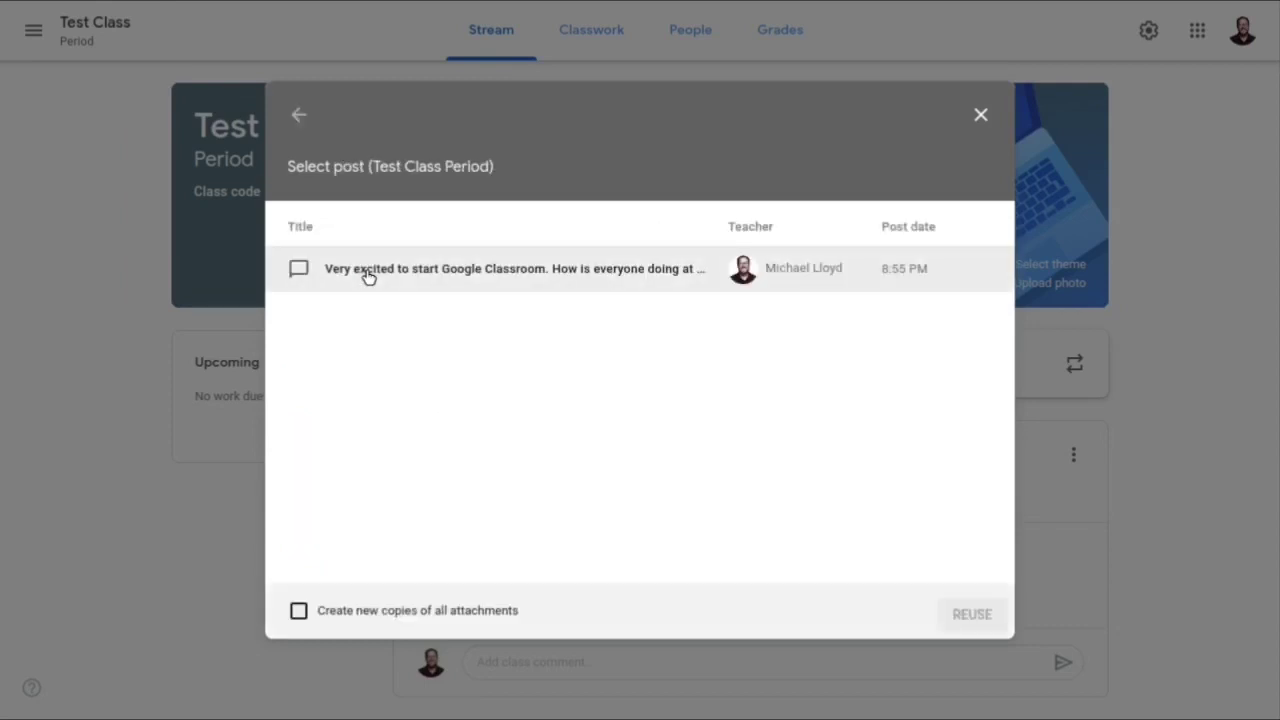
pyautogui.click(477, 283)
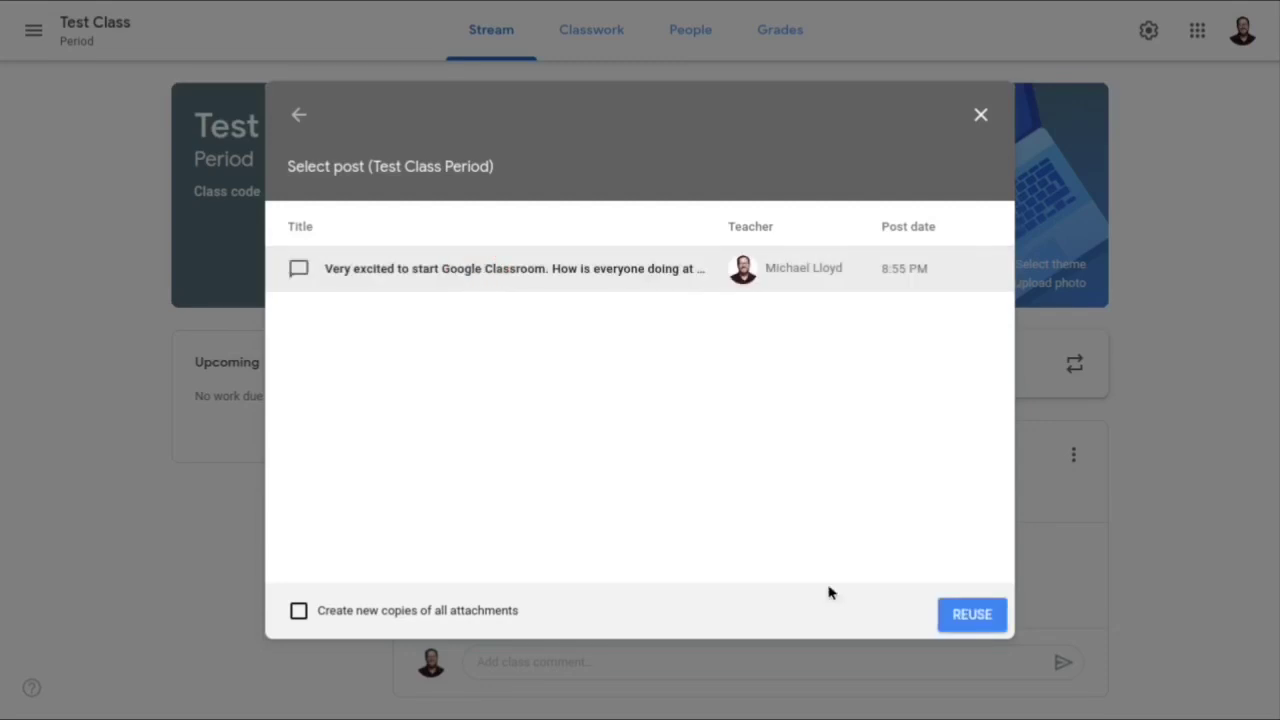
pyautogui.click(962, 626)
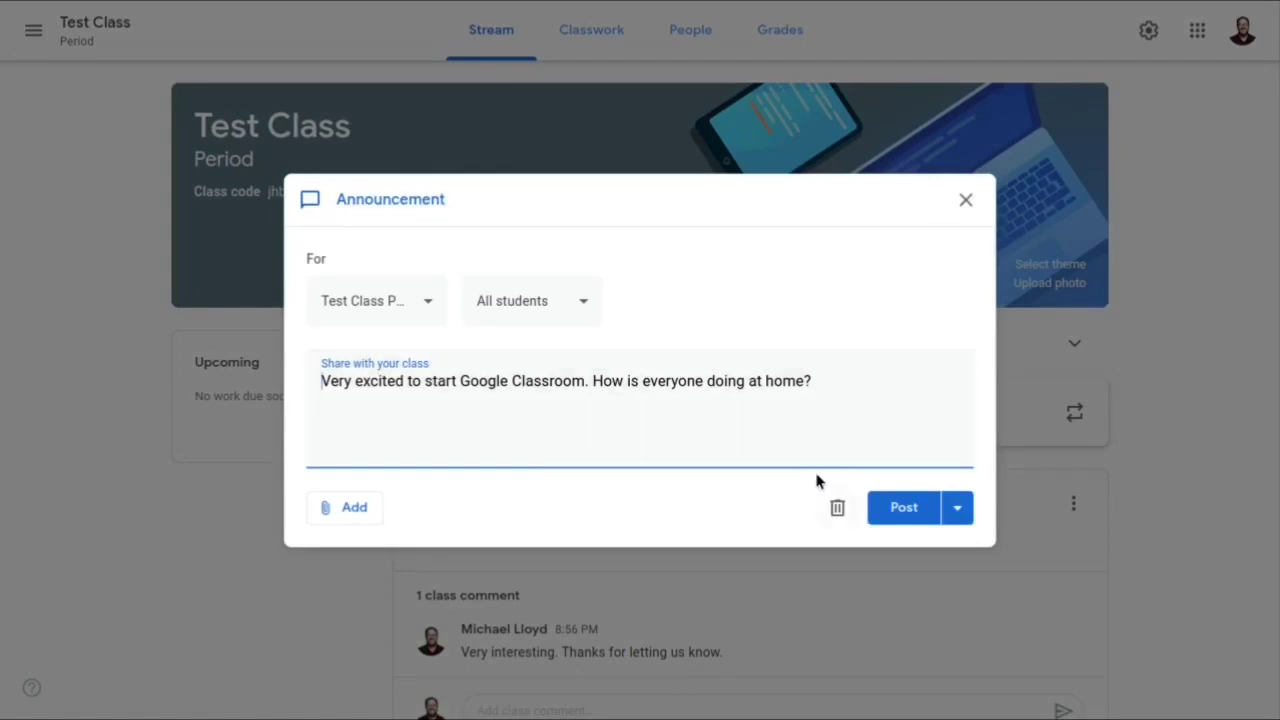
# Search YouTube for "pemdas" and attach "How to Solve Problems Using PEMDAS : FUNdamentals - Civil Service Exam Review" to the announcement draft.
pyautogui.click(340, 512)
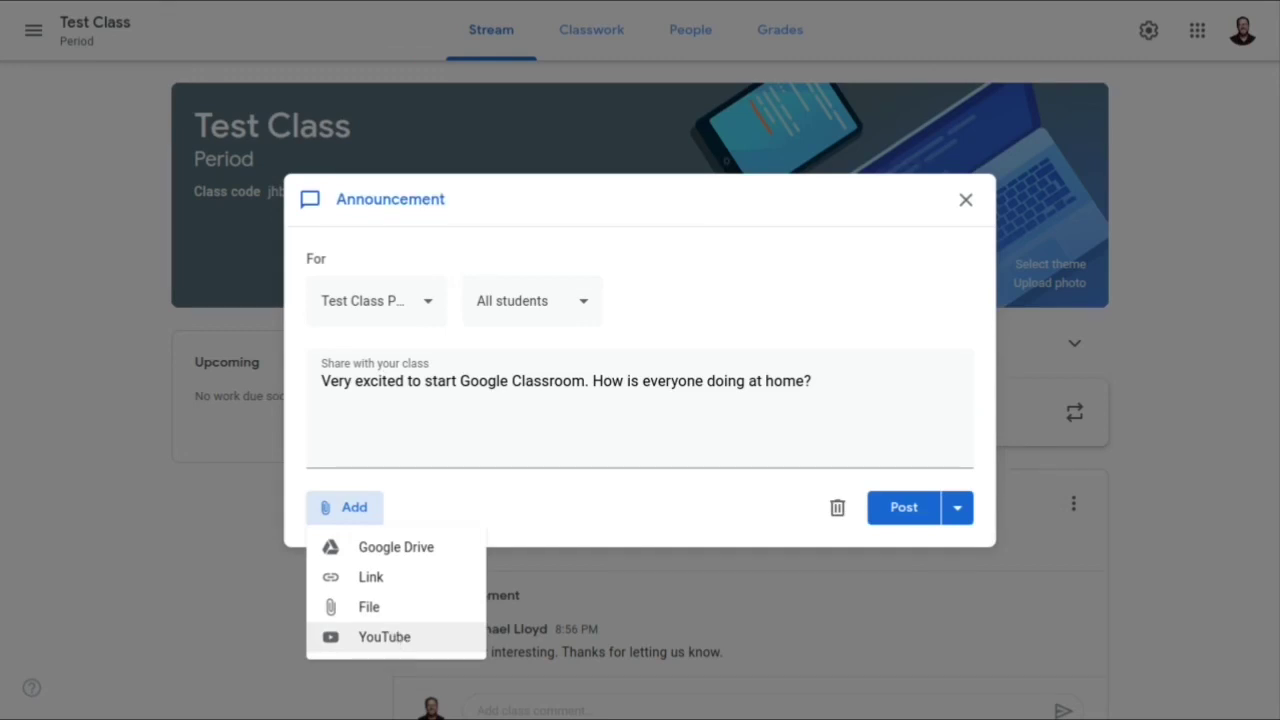
pyautogui.click(384, 637)
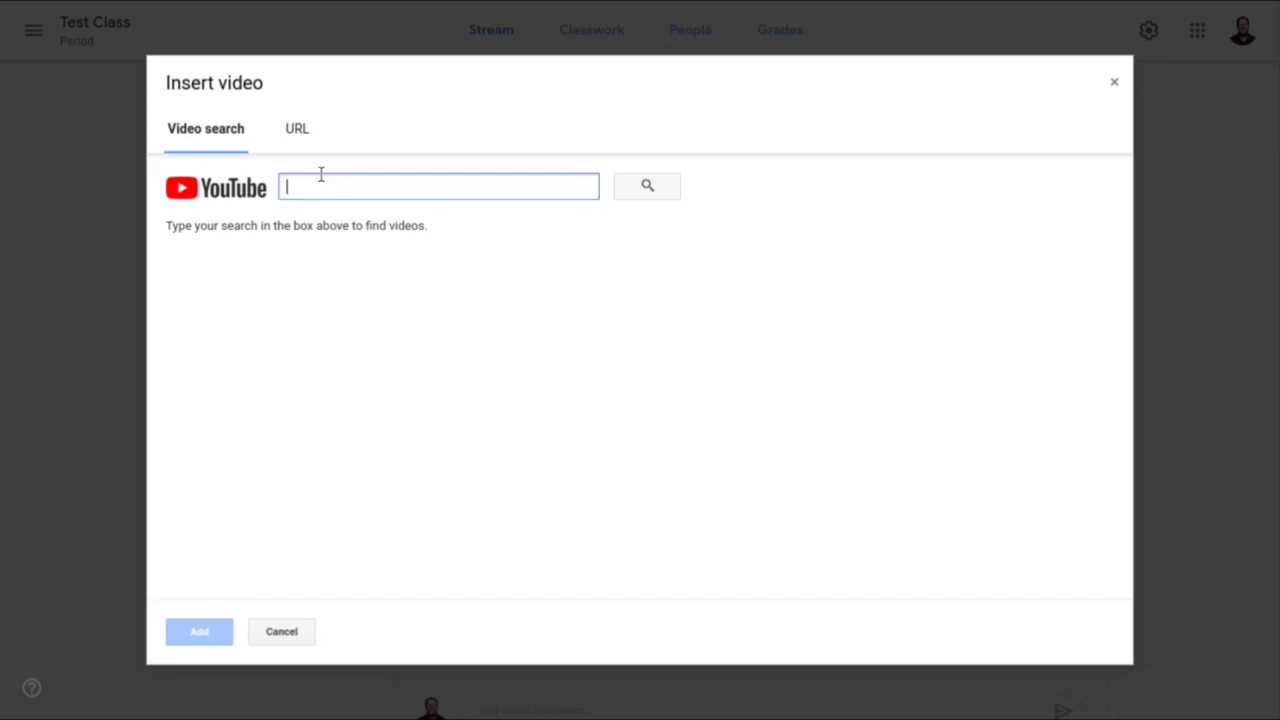
pyautogui.write('pemdas')
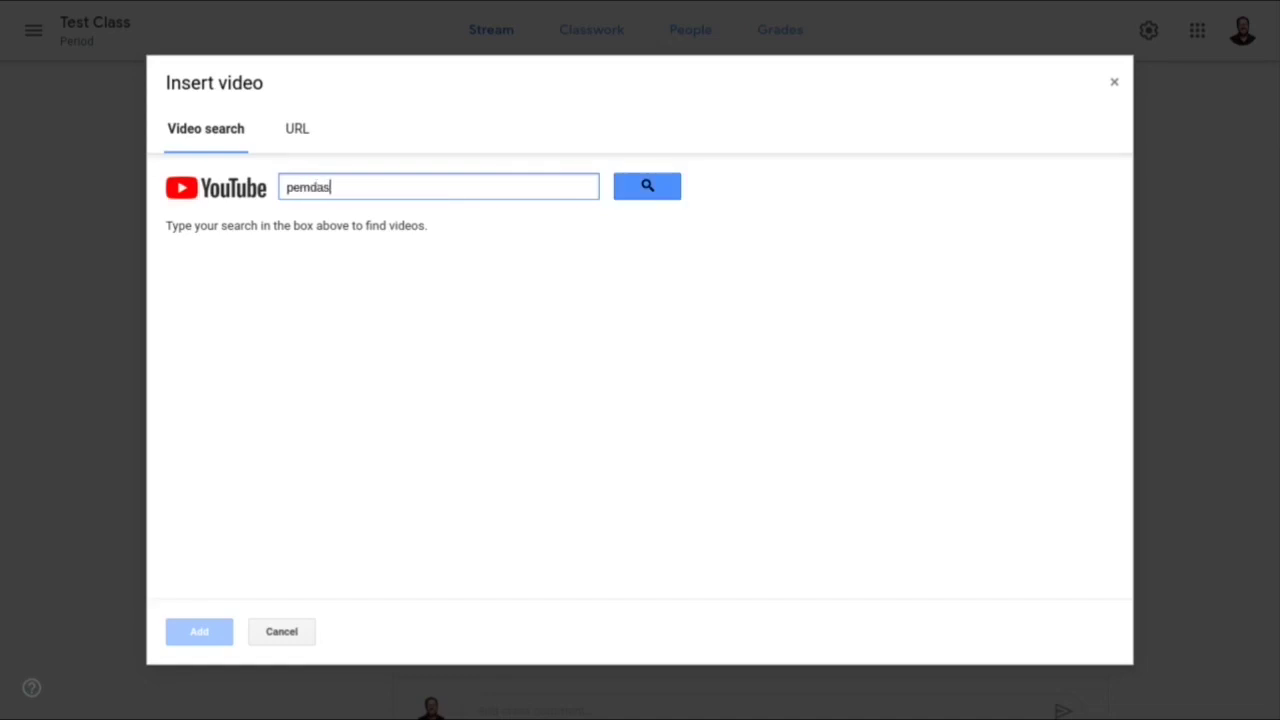
pyautogui.press('Return')
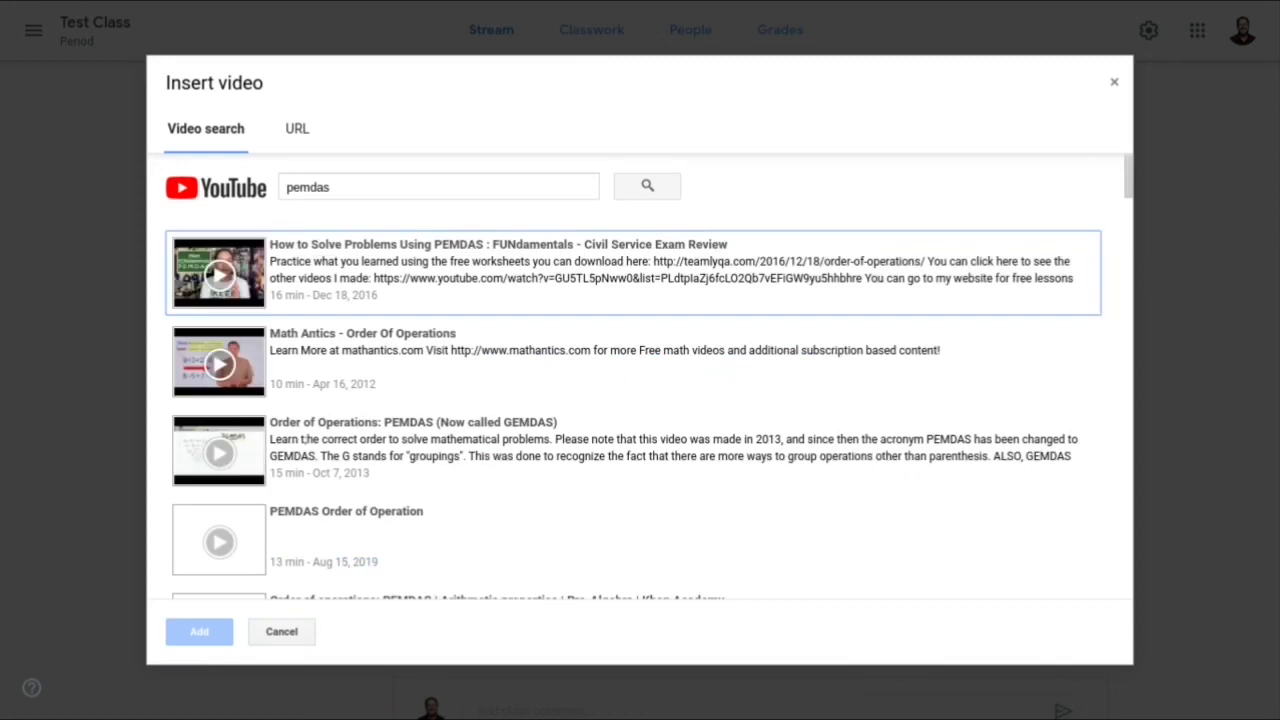
pyautogui.click(258, 276)
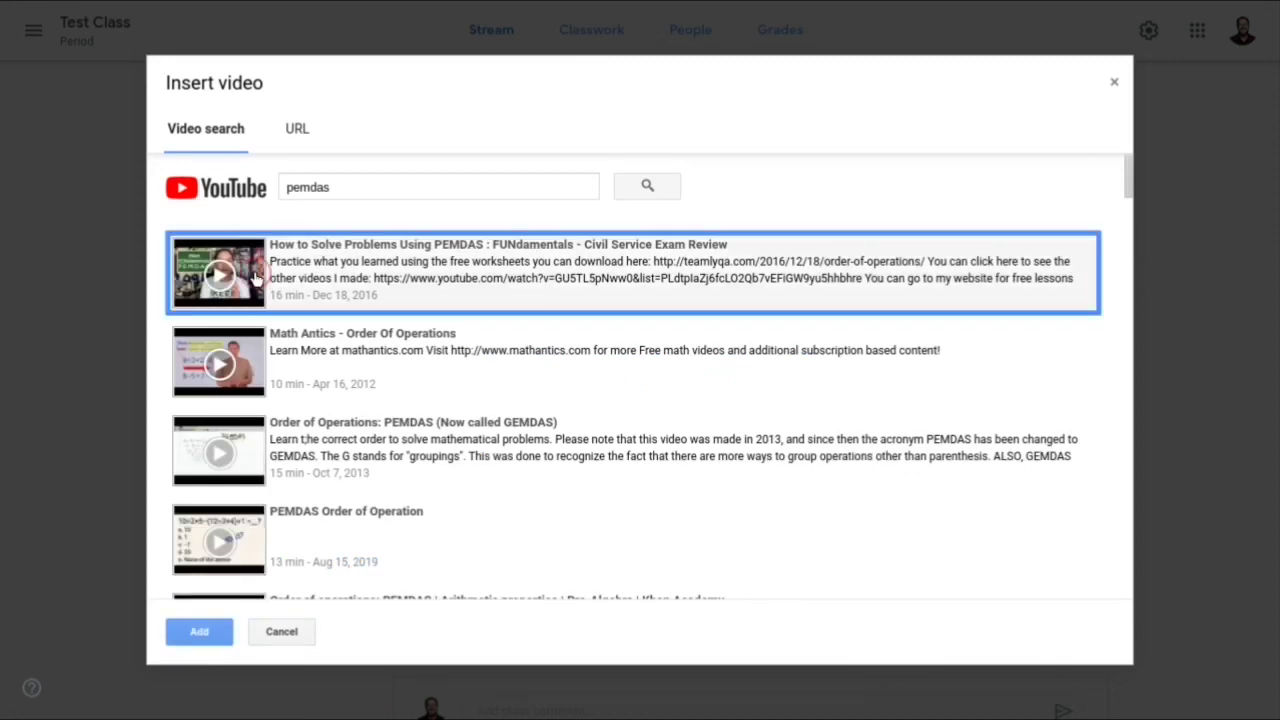
pyautogui.click(204, 631)
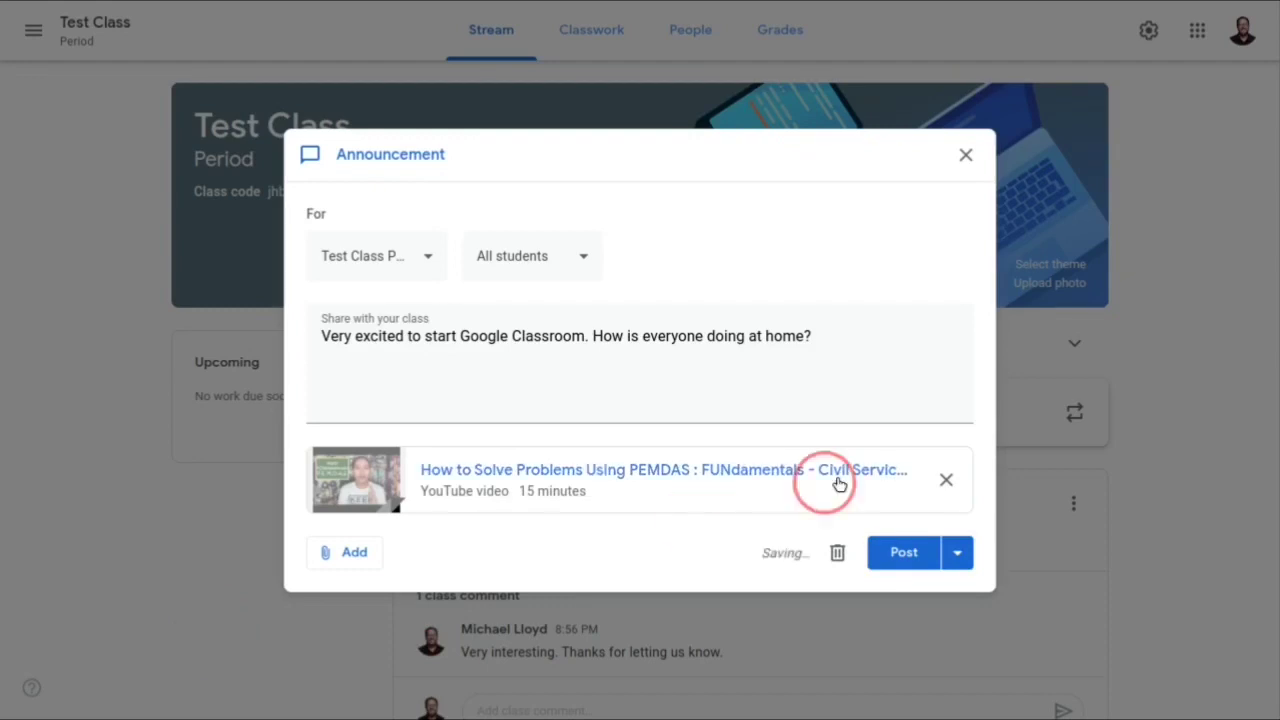
# Append "Please take a look at this video and discuss on the Stream." to the announcement text and post it to all students.
pyautogui.click(850, 365)
pyautogui.write('Please t')
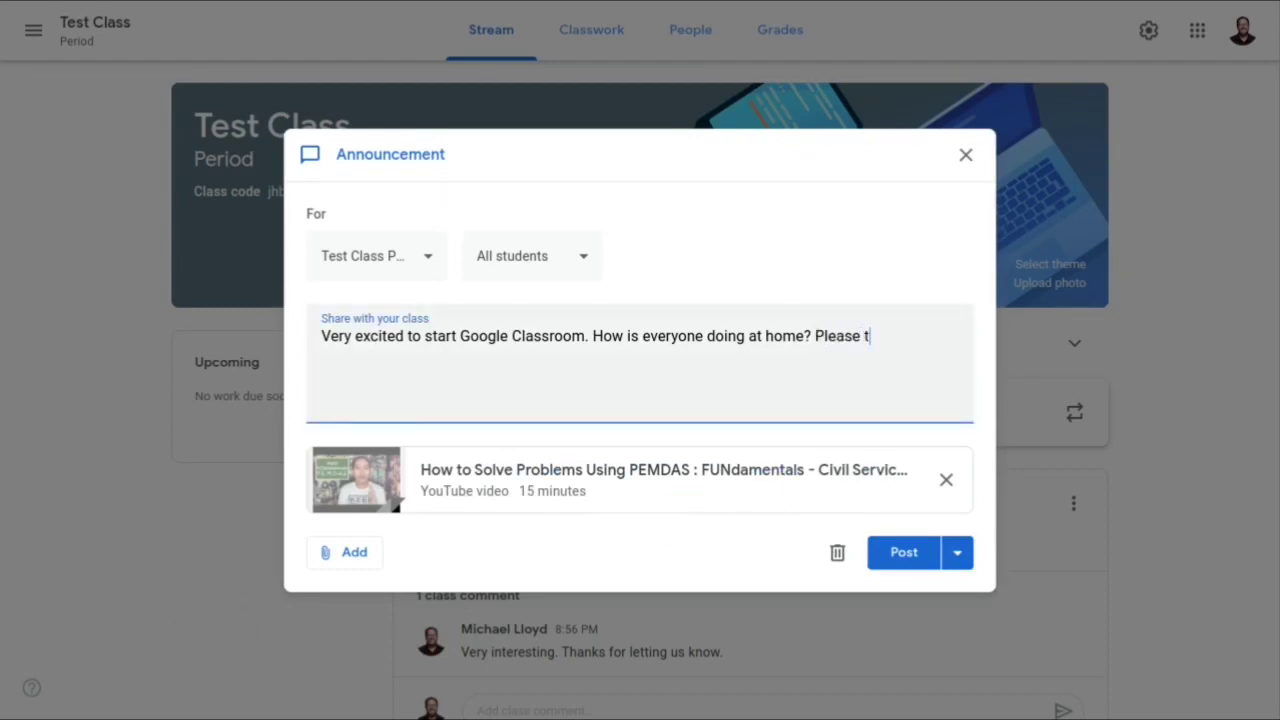
pyautogui.write('ake a look at this video a')
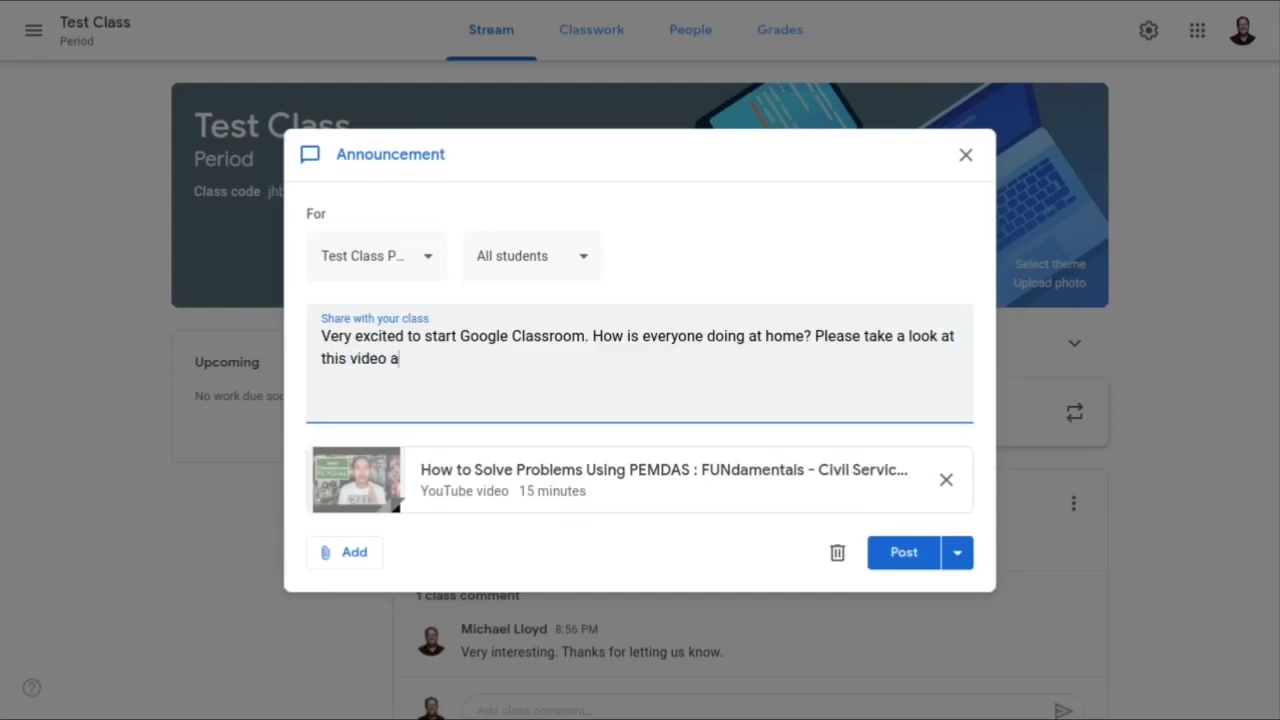
pyautogui.write('nd discuss on t')
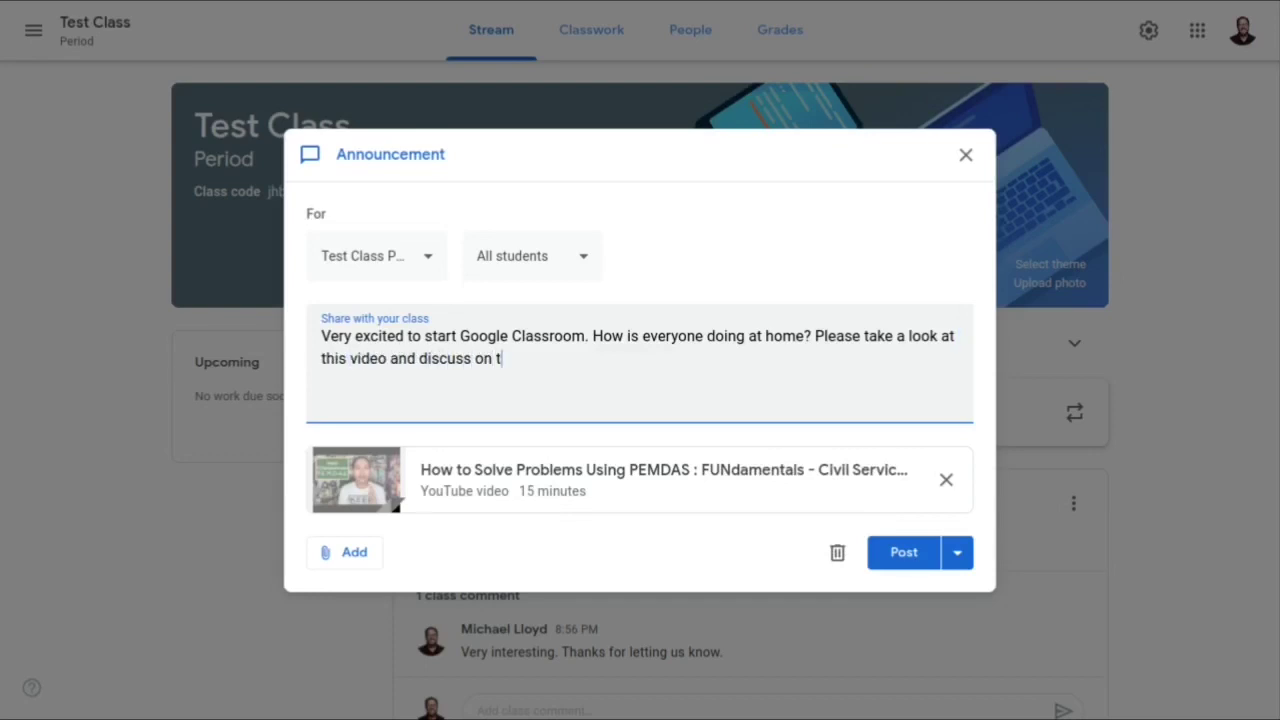
pyautogui.write('he Stream.')
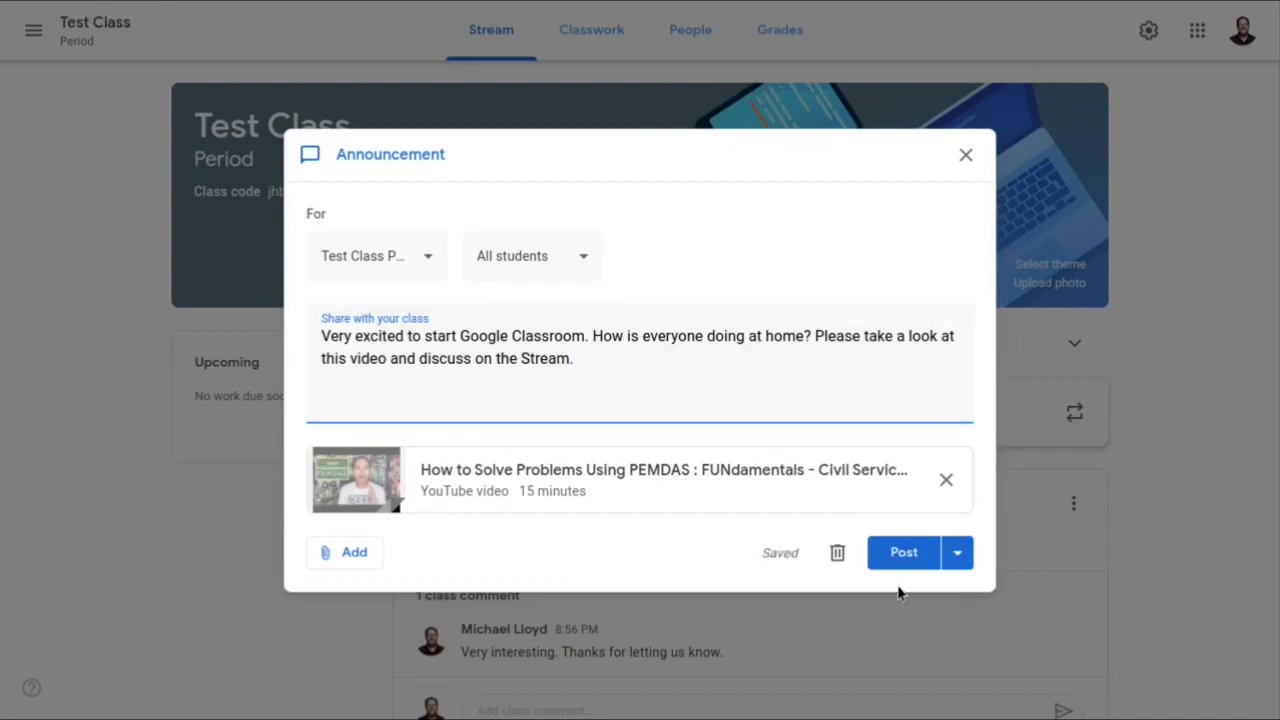
pyautogui.click(905, 566)
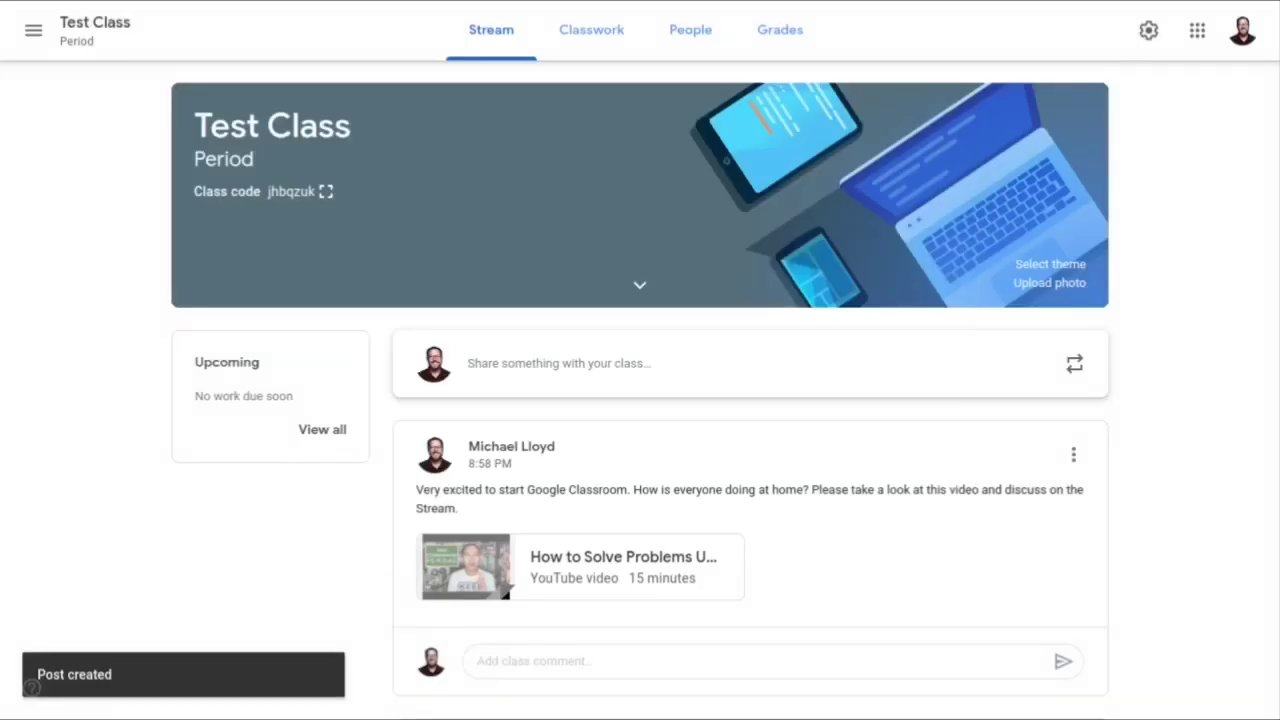
pyautogui.scroll(-2, 1268, 288)
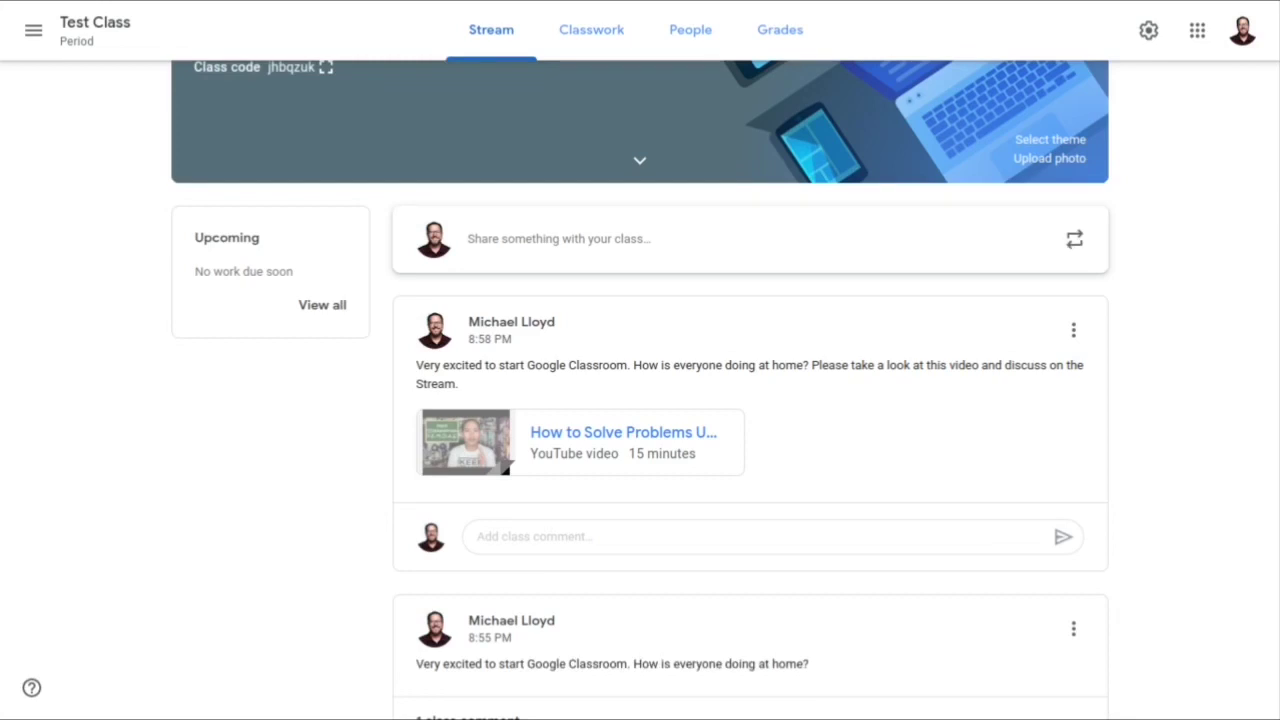
pyautogui.scroll(1, 929, 109)
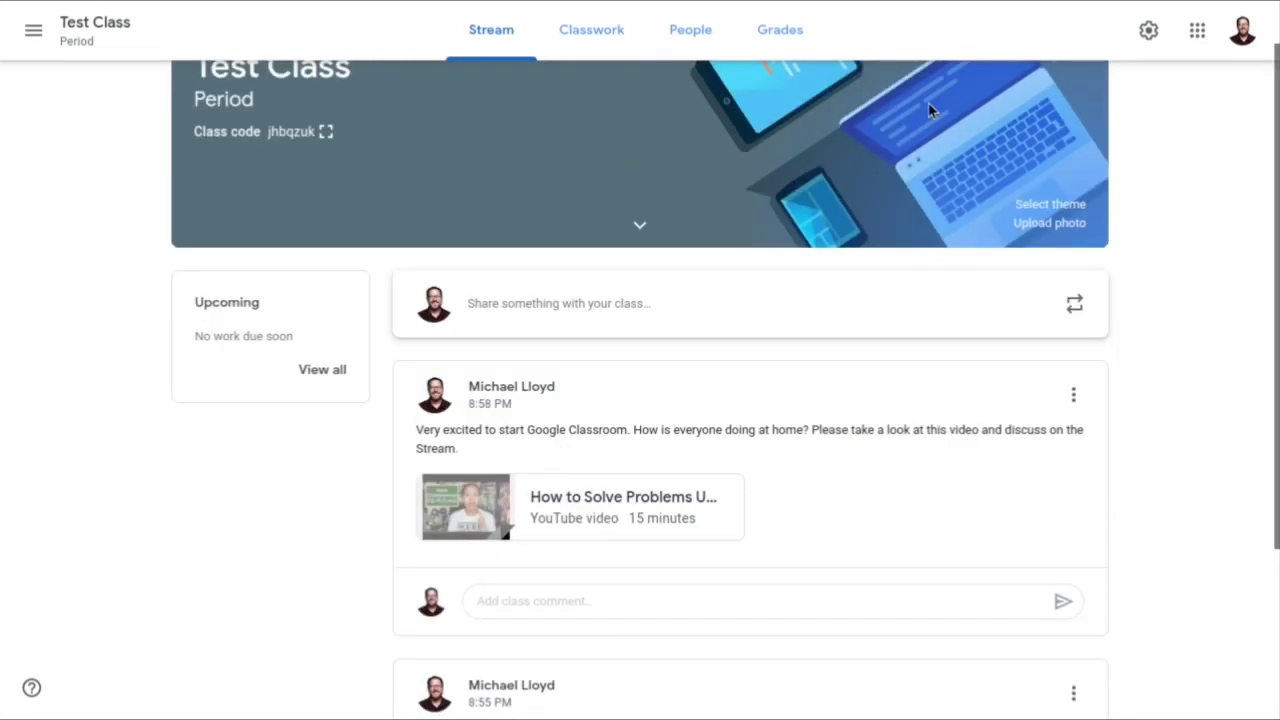
pyautogui.click(595, 34)
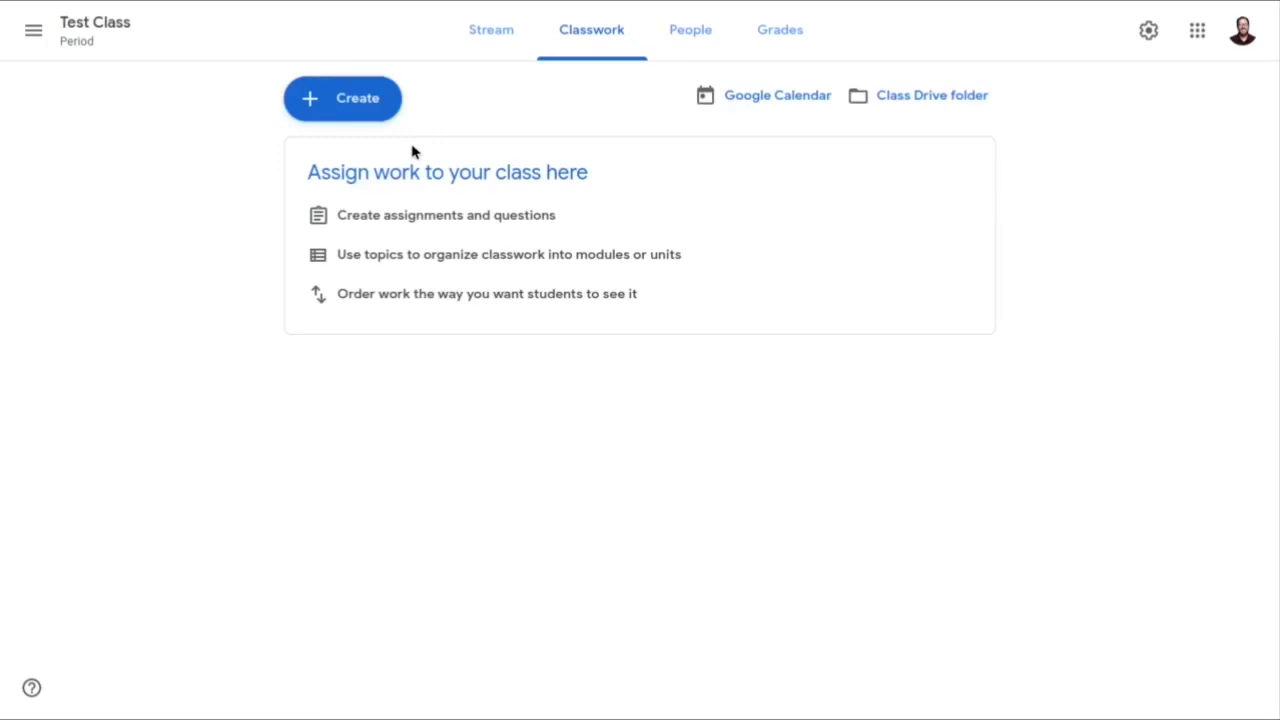
pyautogui.click(338, 102)
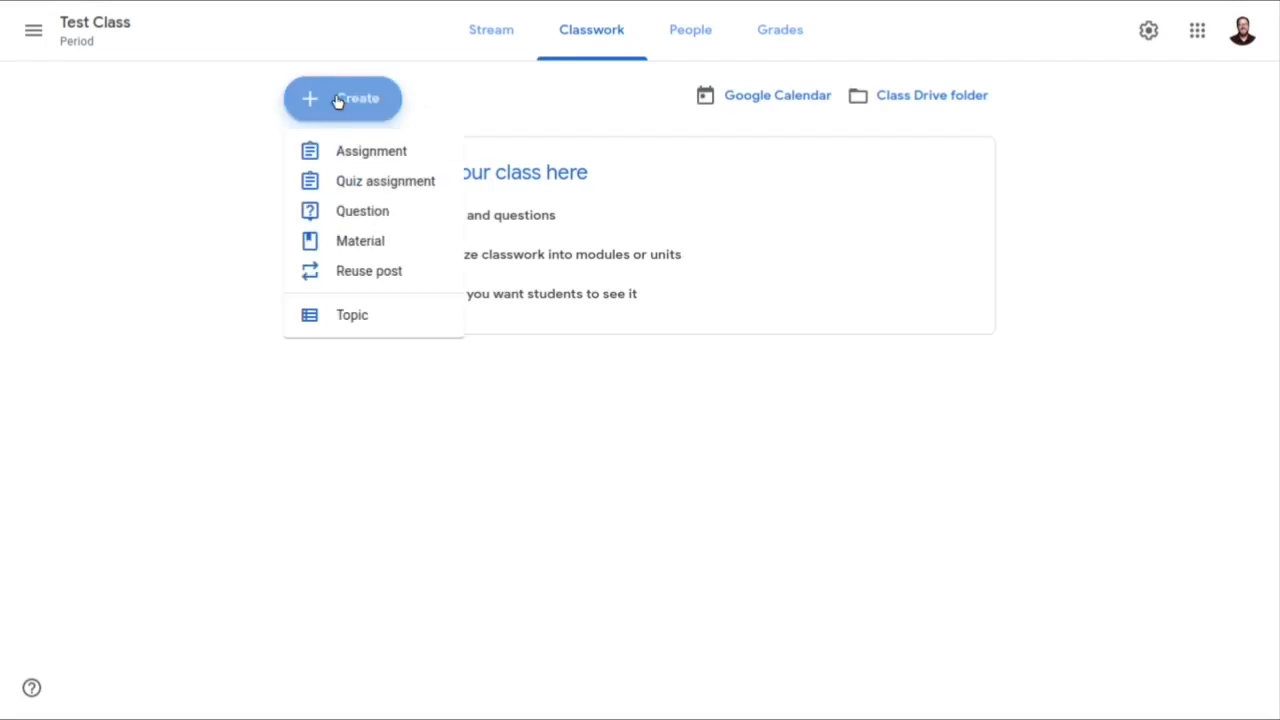
pyautogui.click(343, 152)
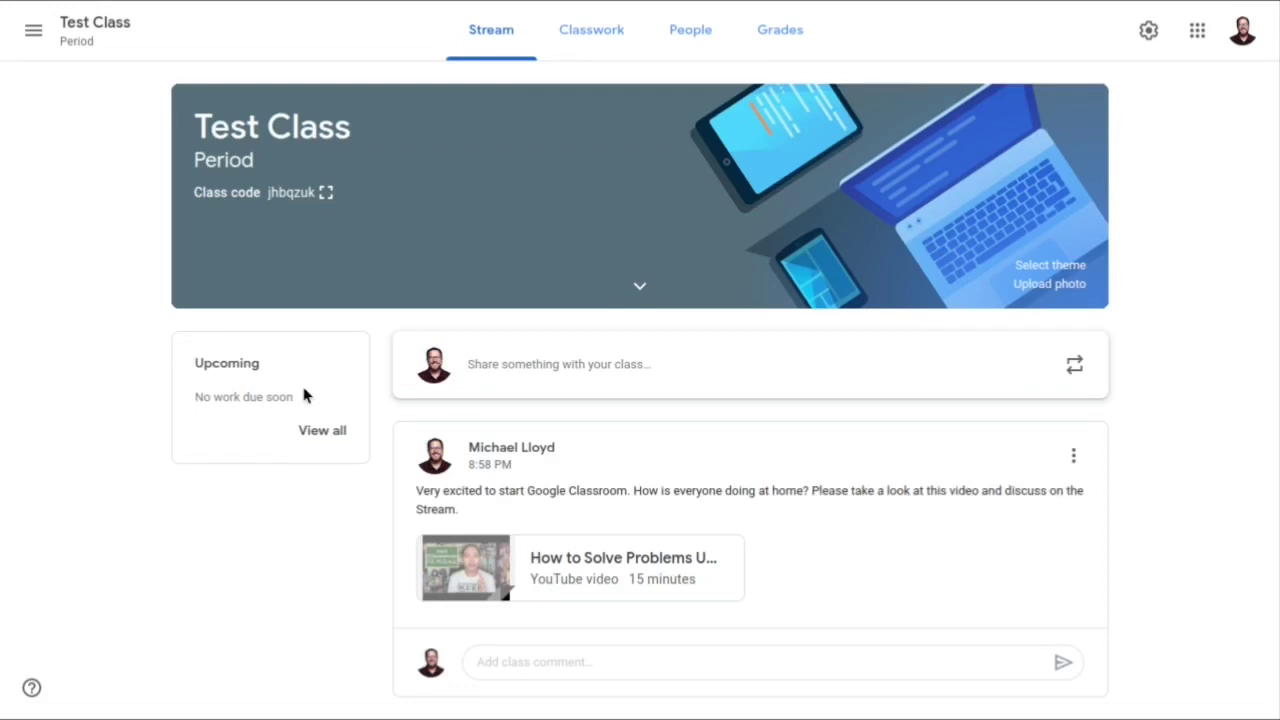
# Create a classwork assignment titled "Order of Operations" with the instructions "Create an expression and solve using the PEMDAS mnemonic.".
pyautogui.click(600, 47)
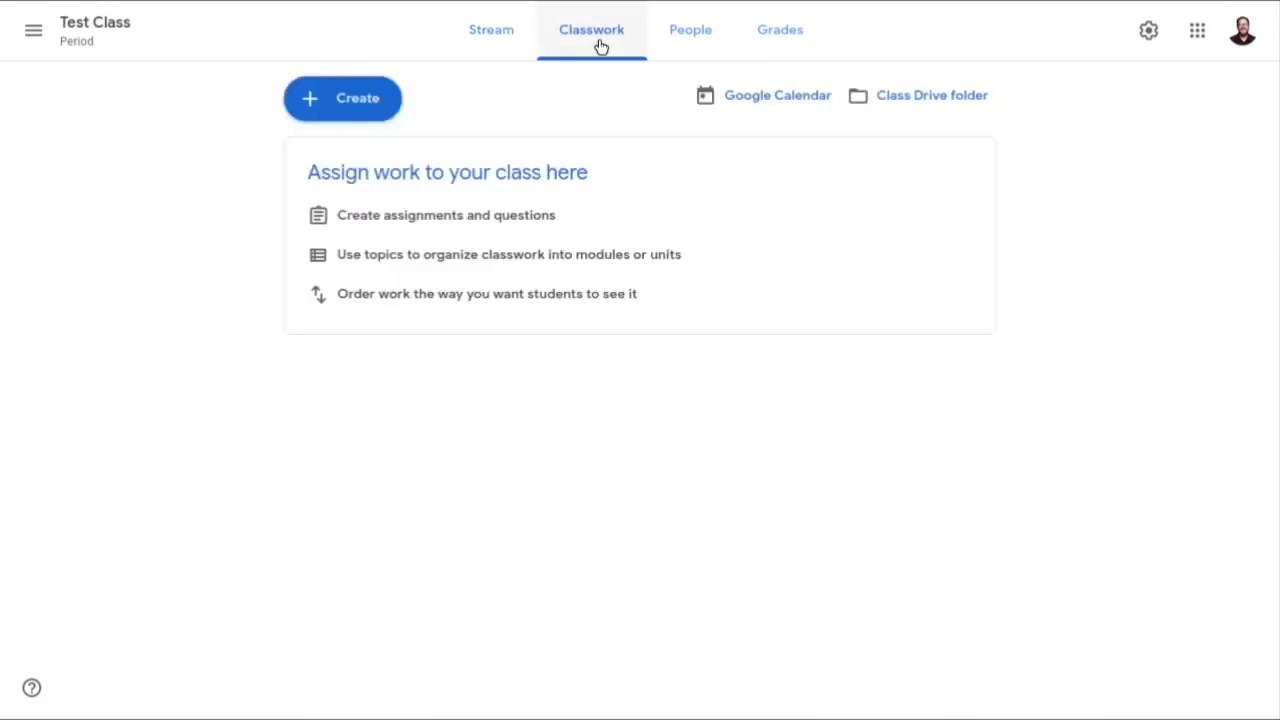
pyautogui.click(370, 100)
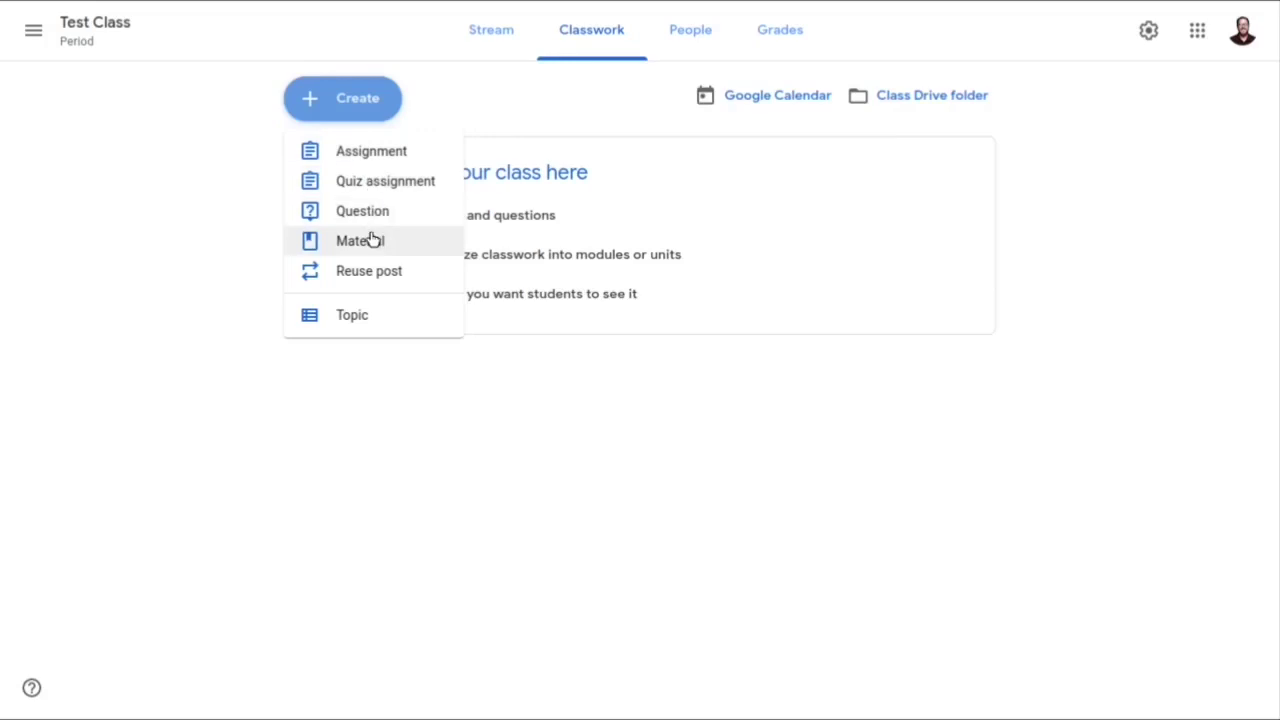
pyautogui.click(366, 156)
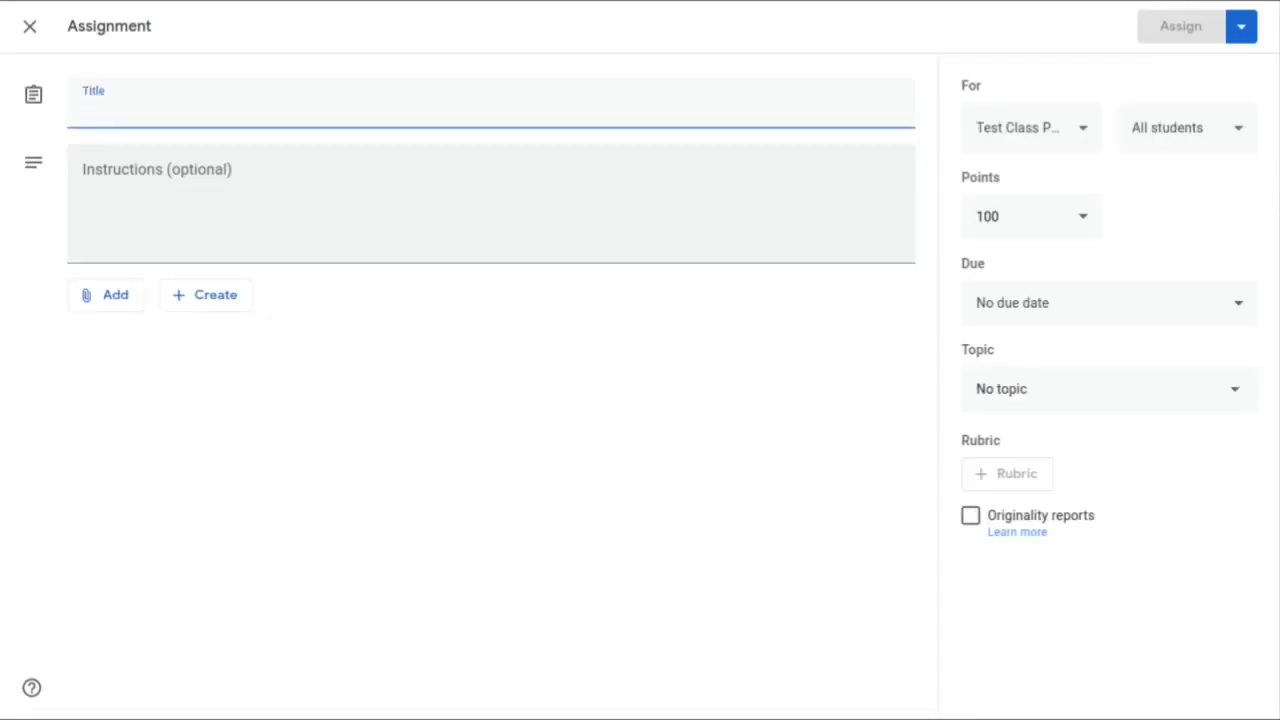
pyautogui.write('O')
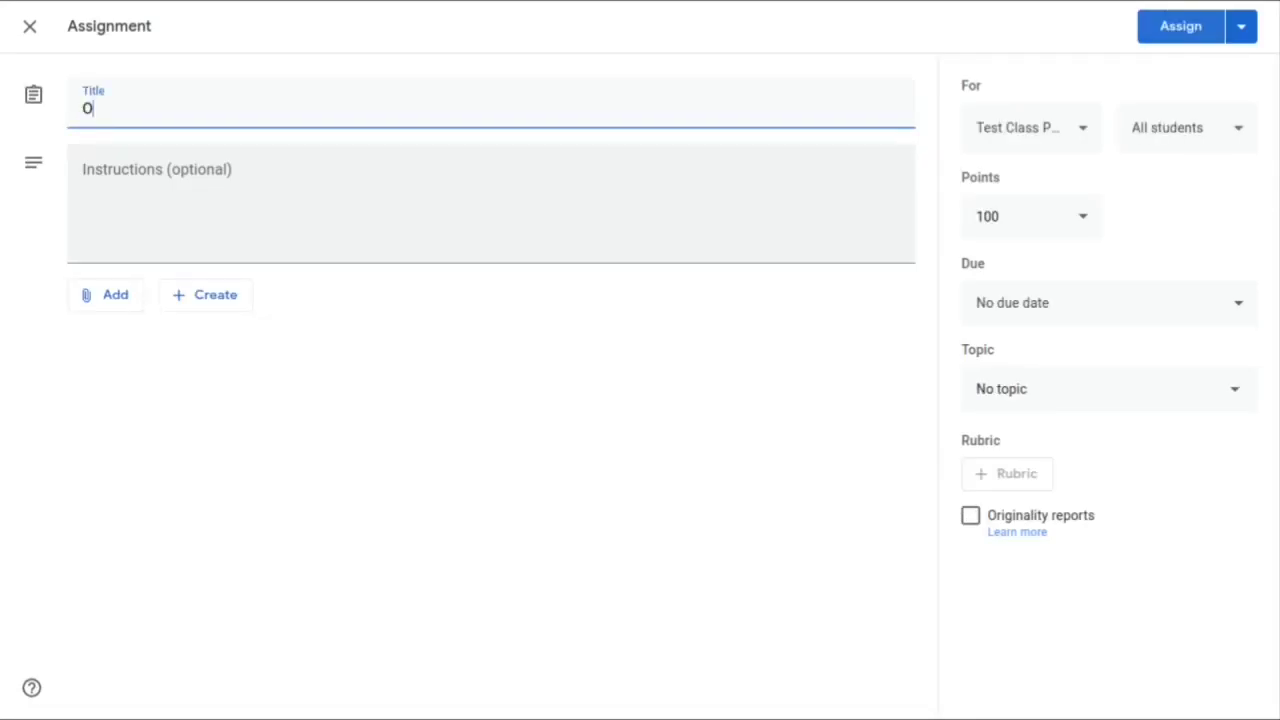
pyautogui.write('rder of')
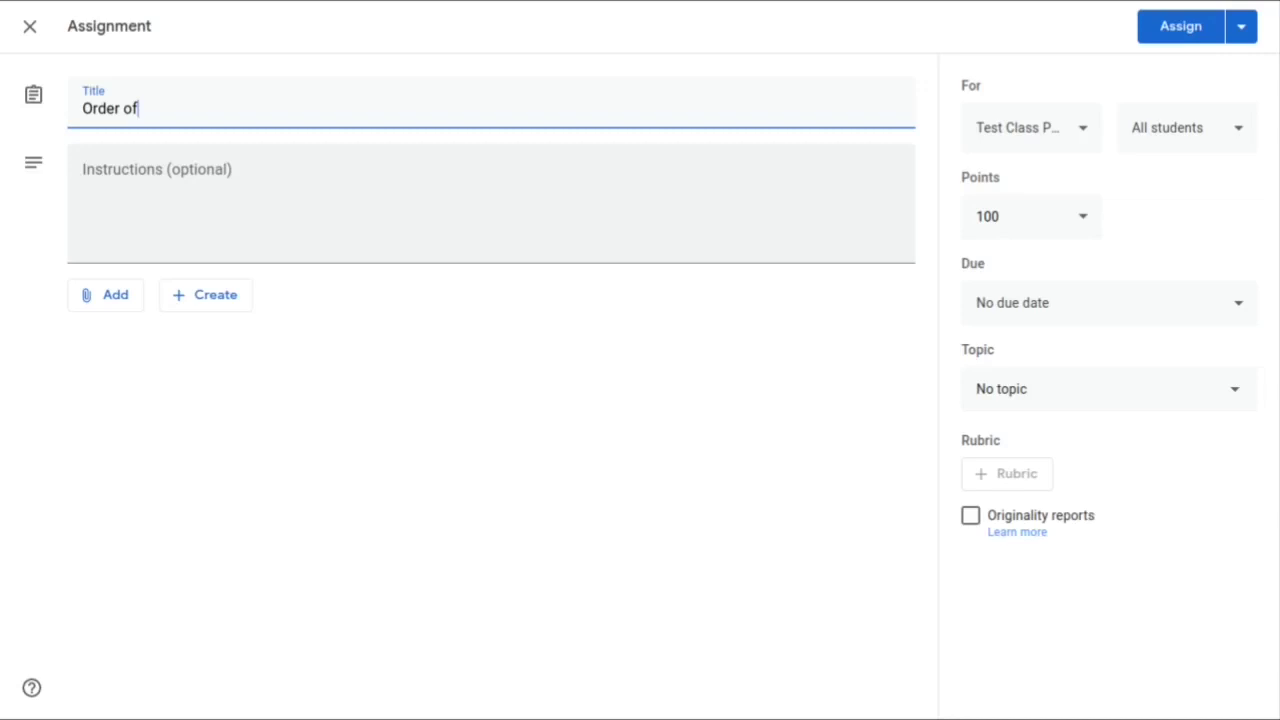
pyautogui.write(' Operations')
pyautogui.click(337, 161)
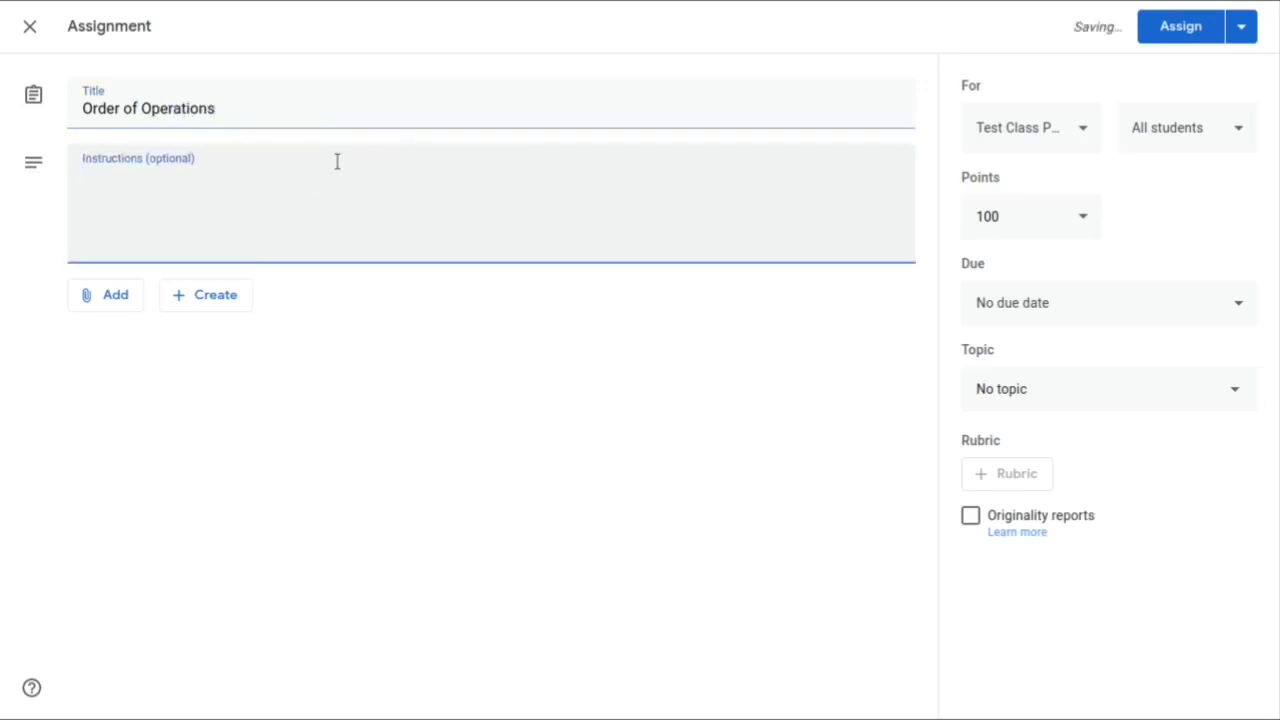
pyautogui.write('Create an expression and solve using the PEMDAS mnemonic.')
pyautogui.click(547, 455)
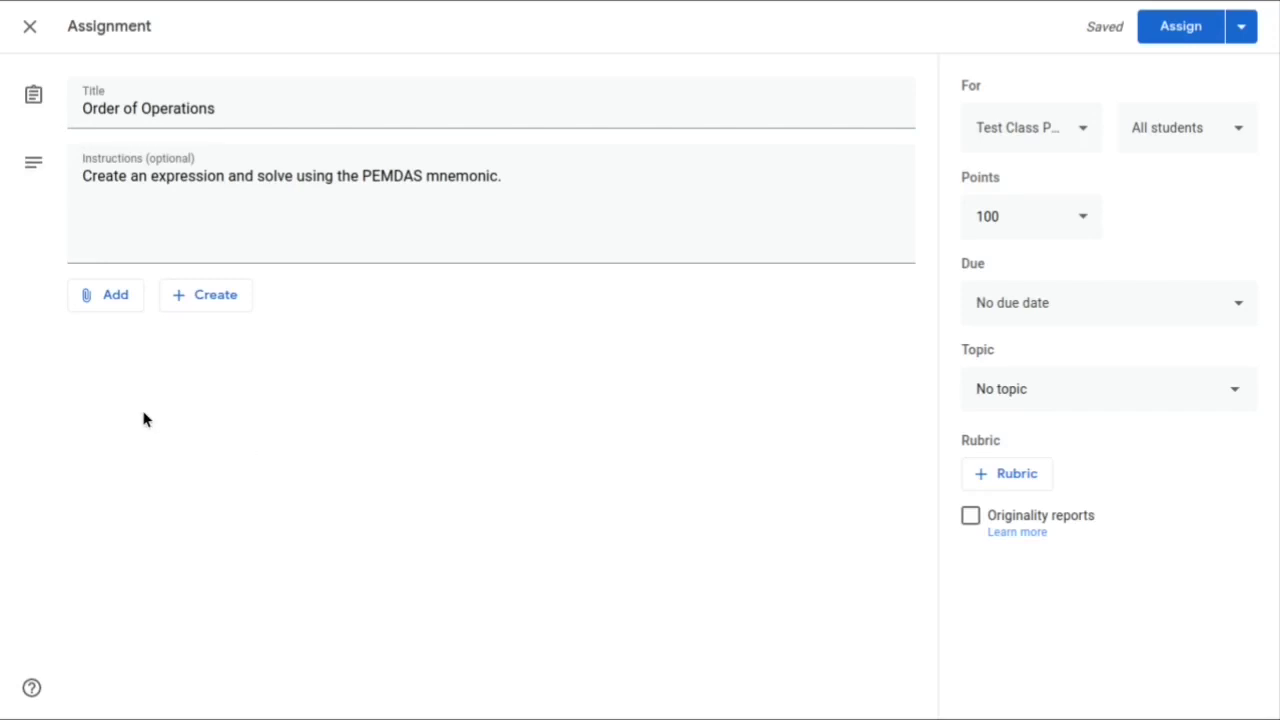
# Attach a new Google Docs file named "Order of Operations" containing "Create an expression and solve using the PEMDAS Mnemonic." and return to the assignment.
pyautogui.click(98, 301)
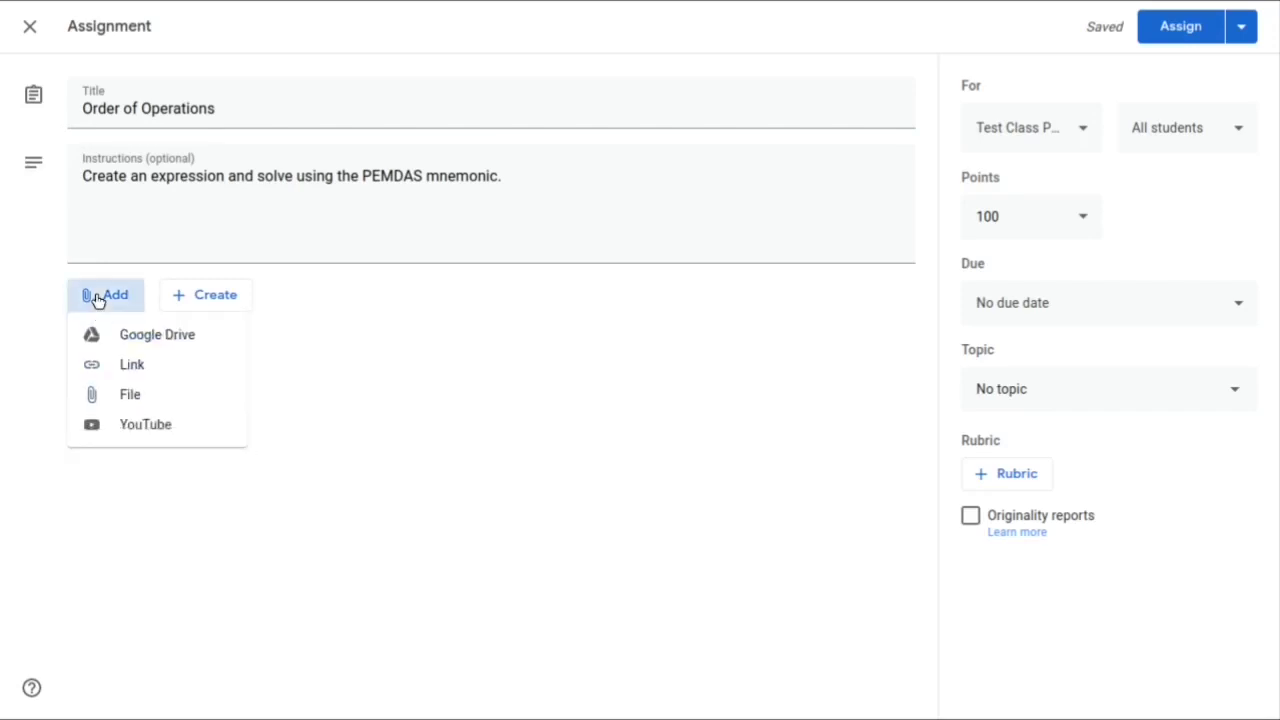
pyautogui.click(613, 447)
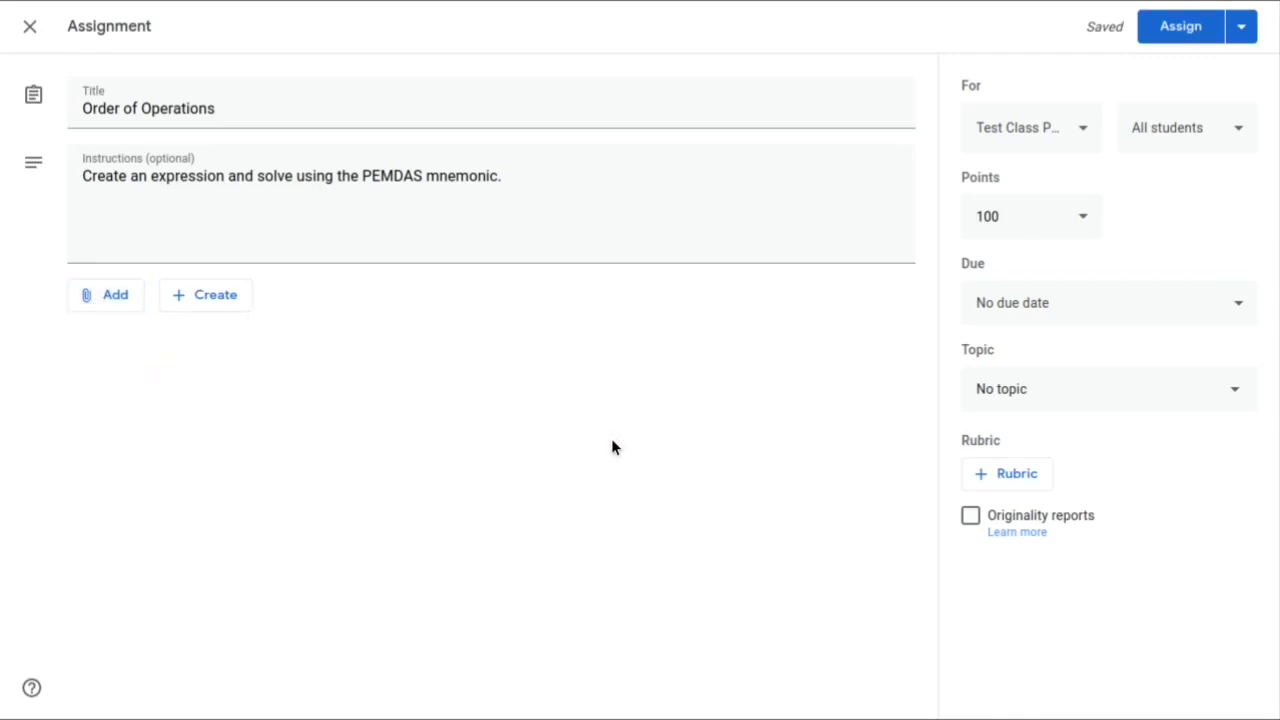
pyautogui.click(207, 304)
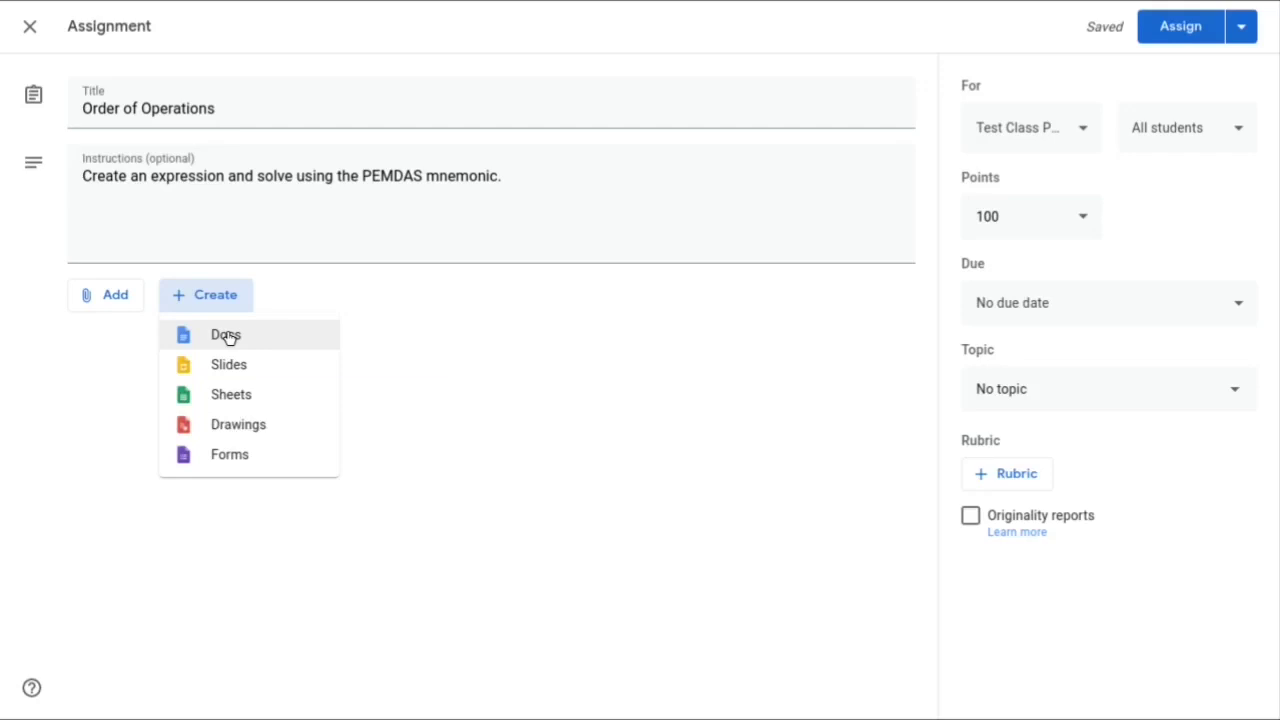
pyautogui.click(229, 343)
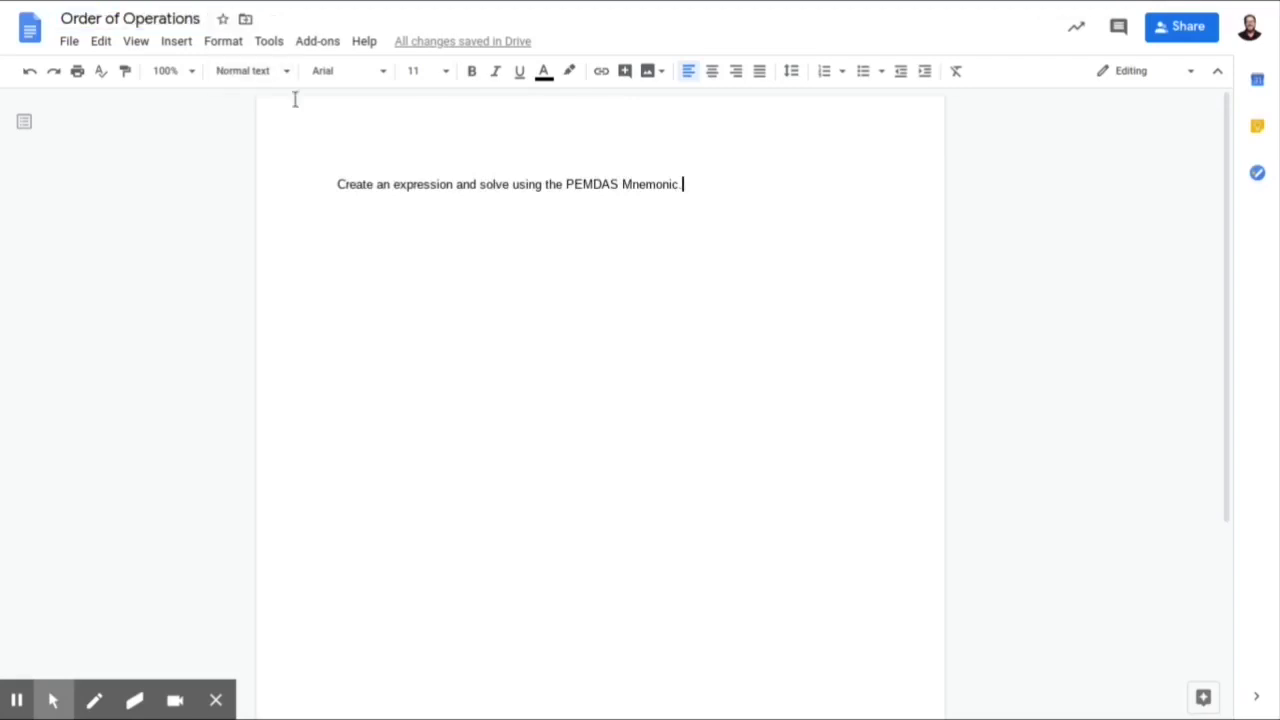
pyautogui.tripleClick(422, 181)
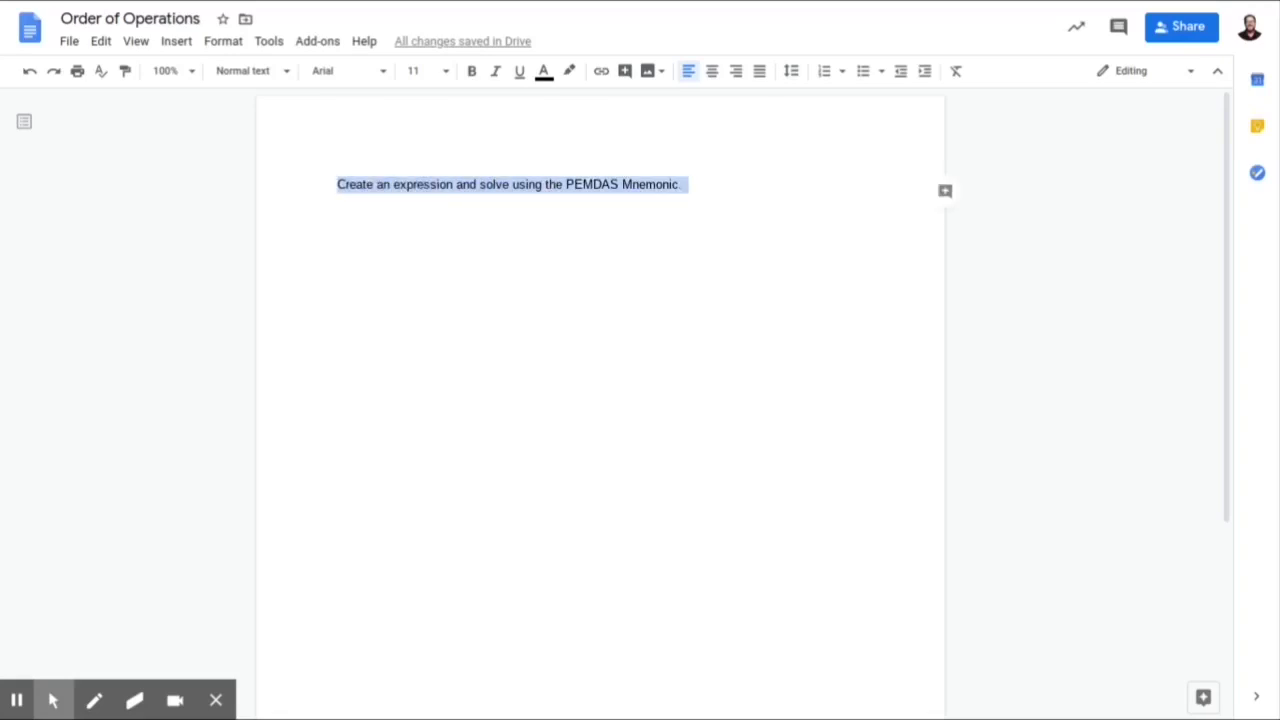
pyautogui.moveTo(126, 6)
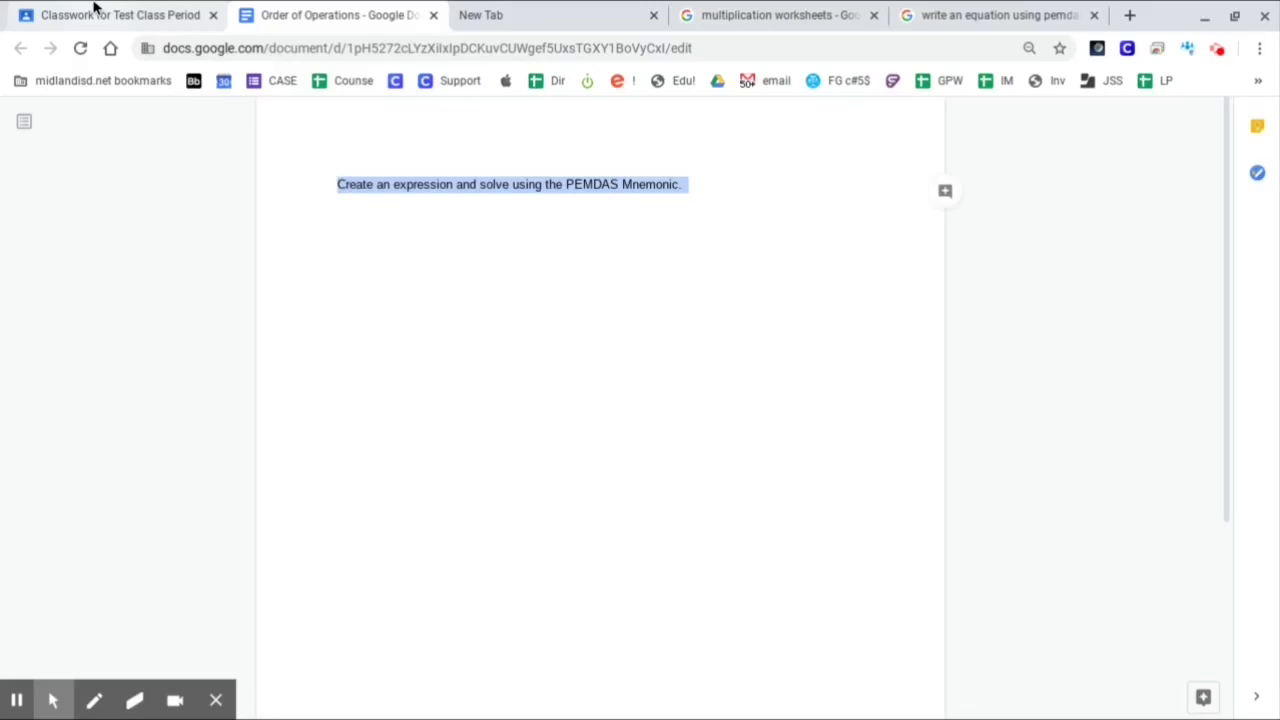
pyautogui.click(103, 22)
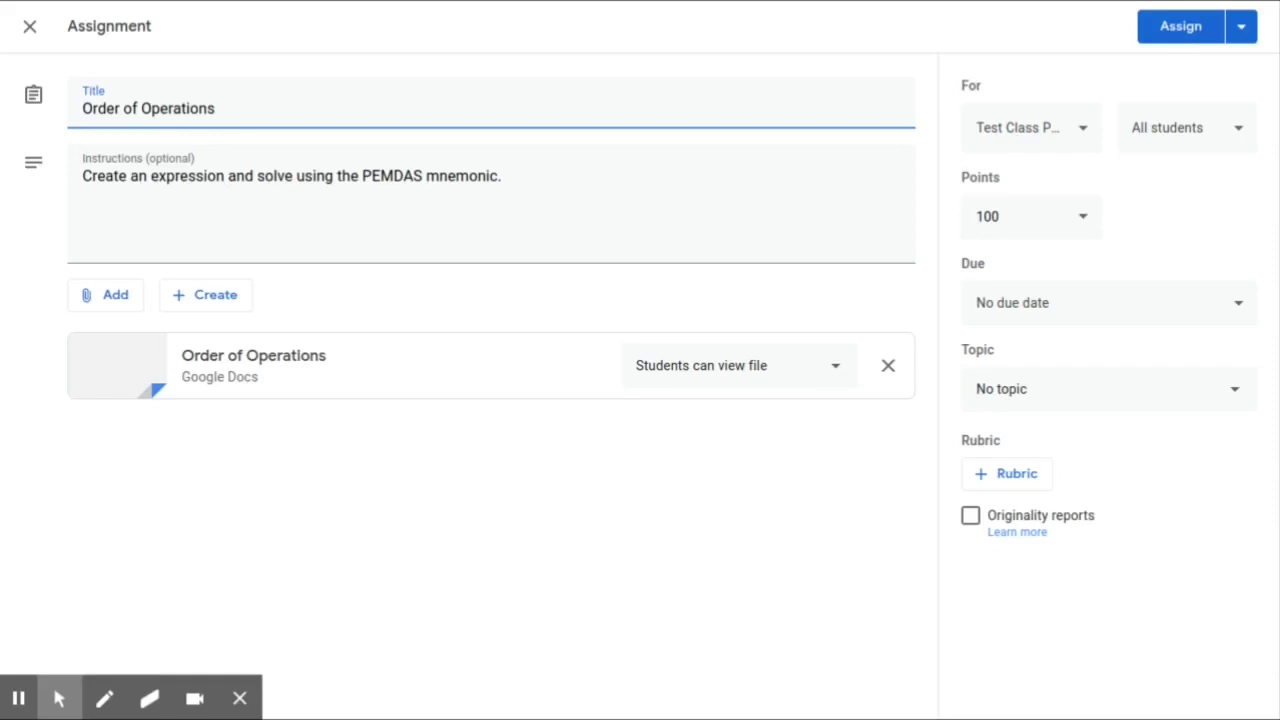
# Set the attached document to make a copy for each student and assign "Order of Operations" to all students.
pyautogui.click(831, 370)
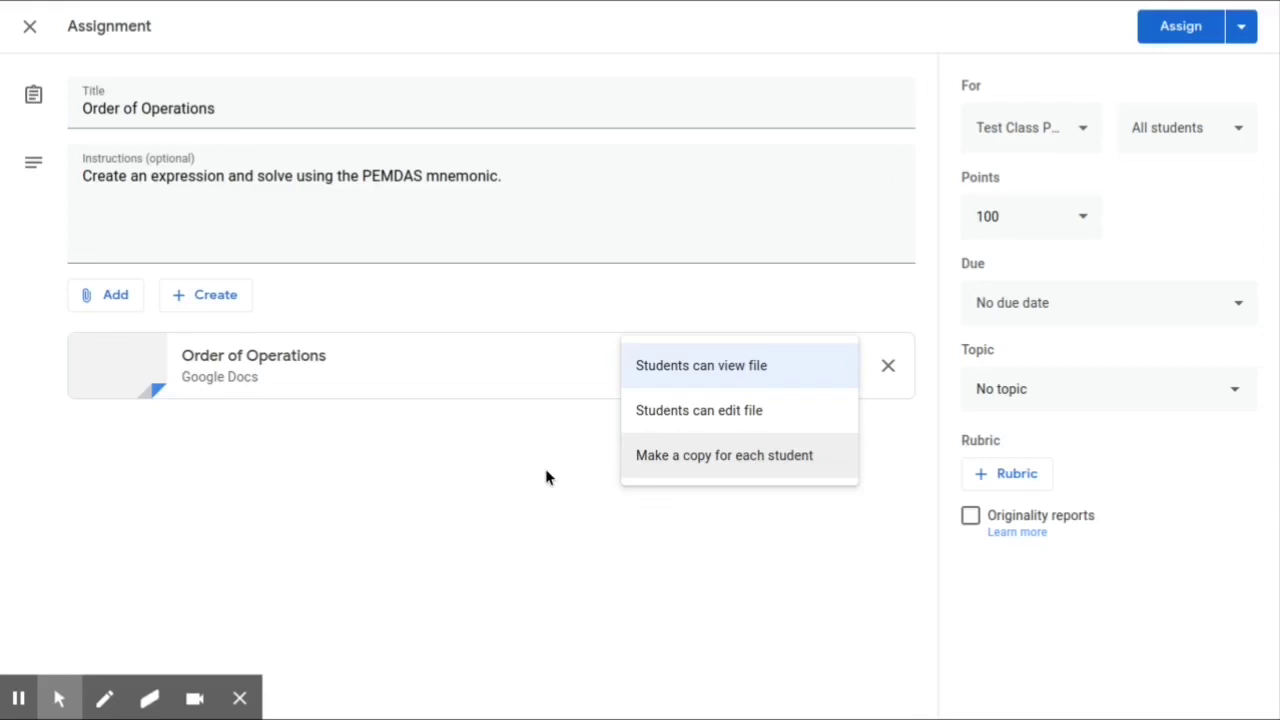
pyautogui.click(698, 463)
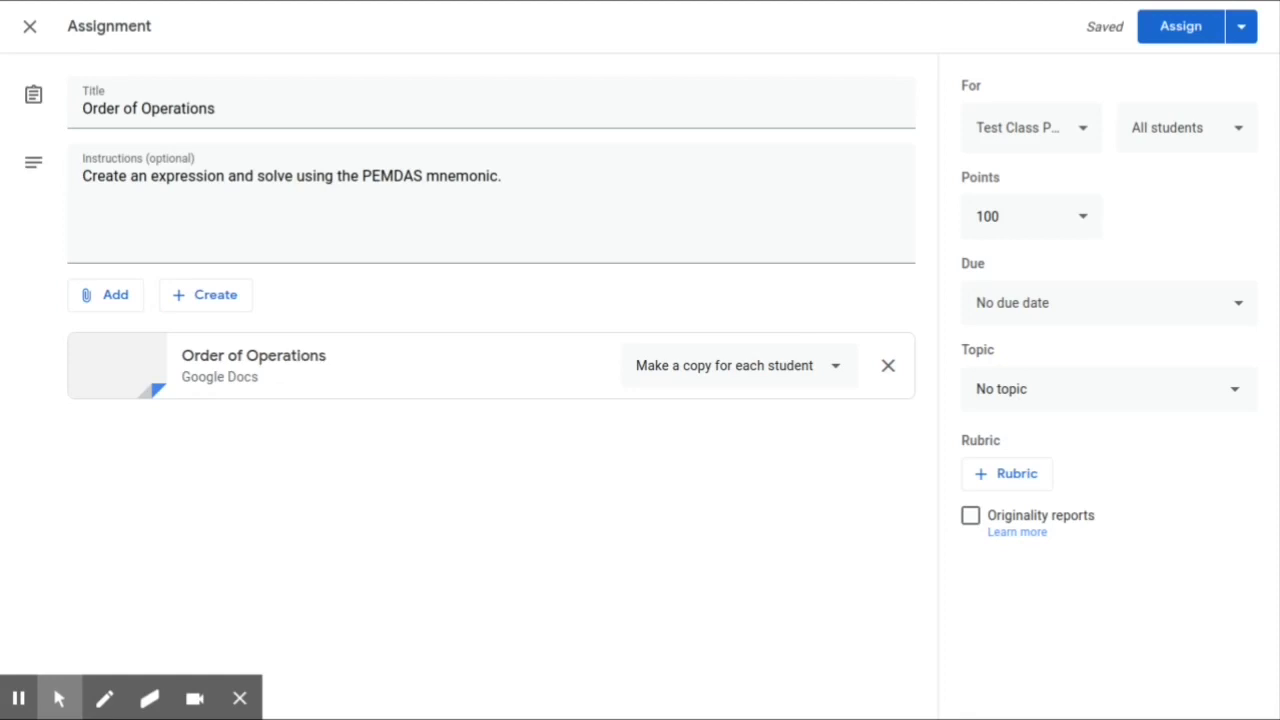
pyautogui.click(1184, 36)
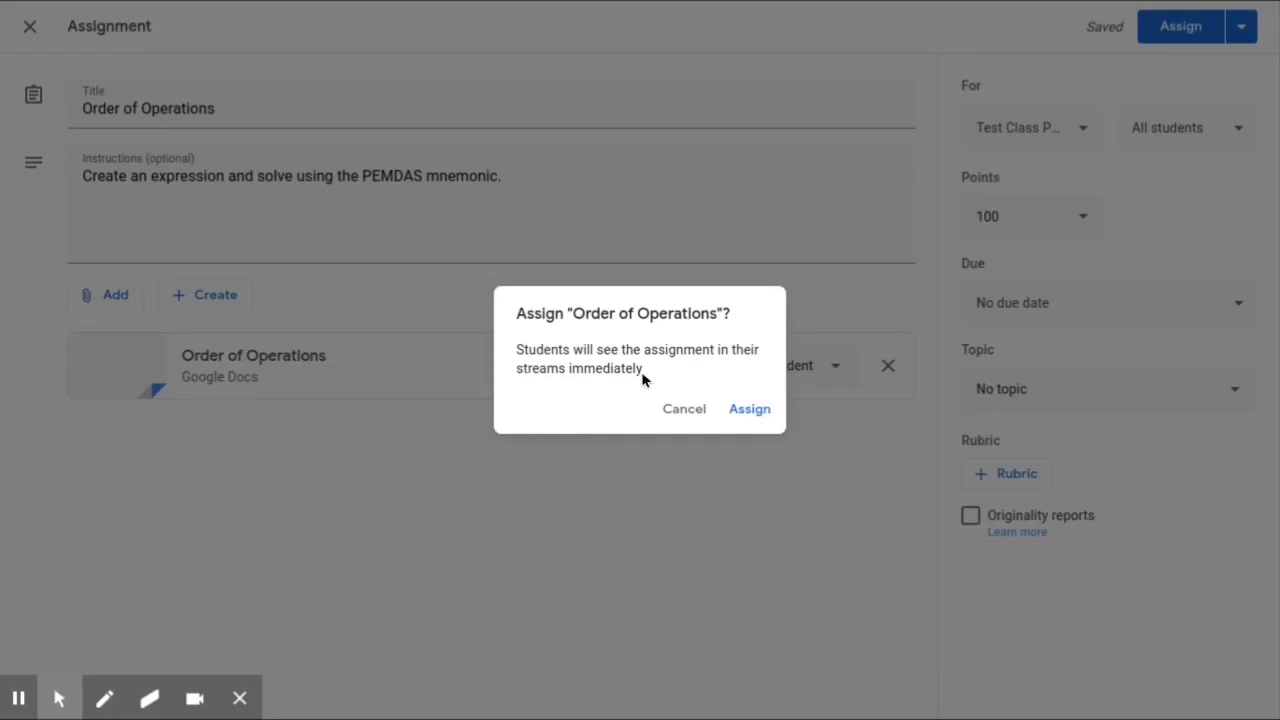
pyautogui.click(744, 425)
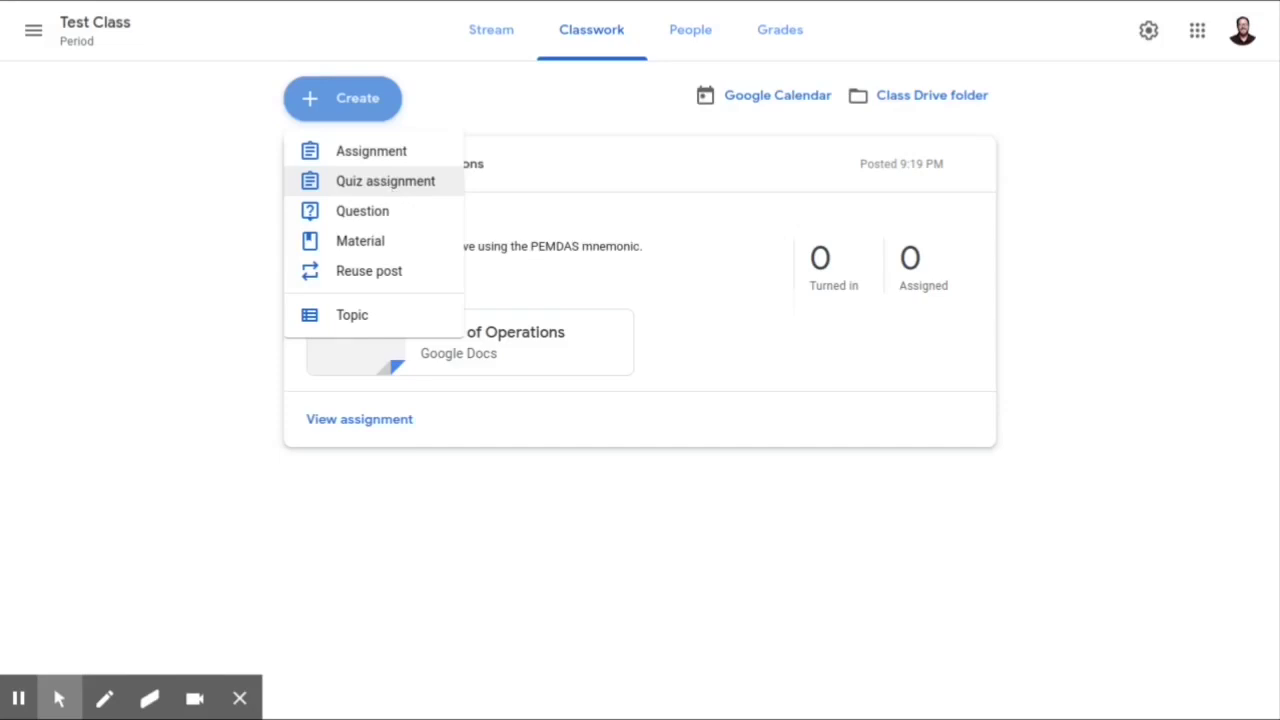
# Create a quiz assignment titled "Simple Quiz" with the instructions "Solve the Problem".
pyautogui.click(340, 97)
pyautogui.click(340, 97)
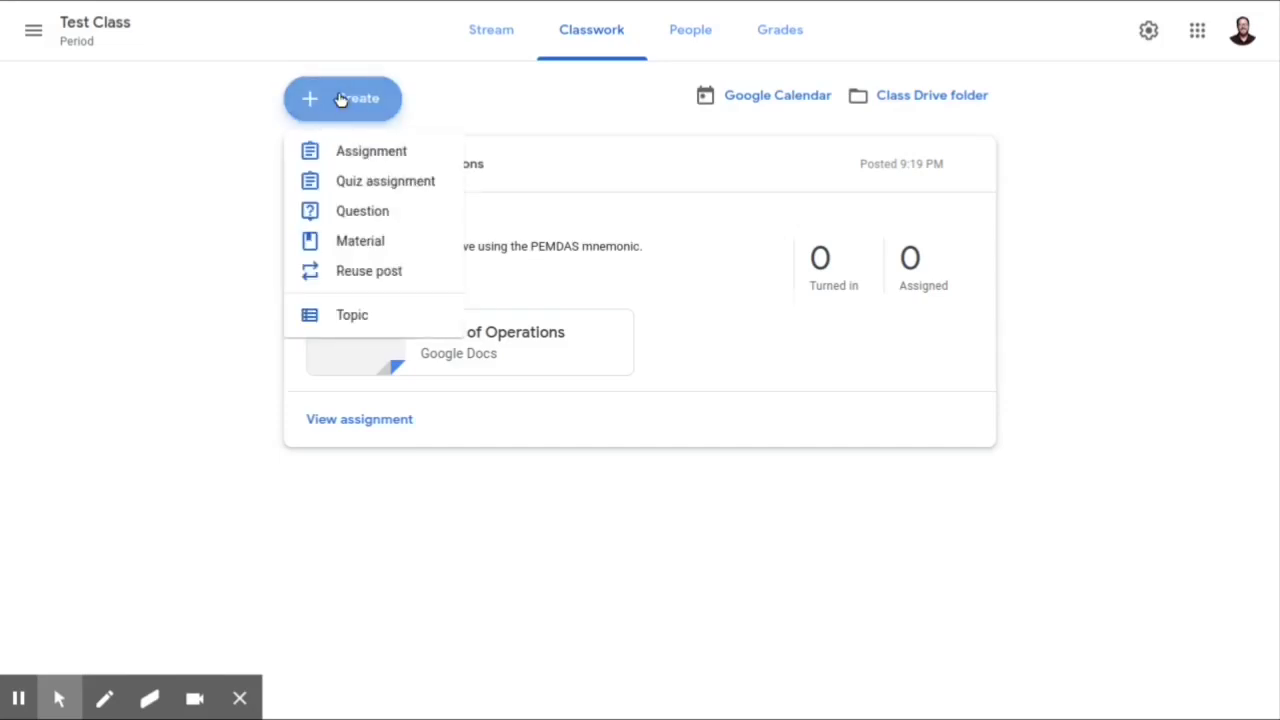
pyautogui.click(374, 190)
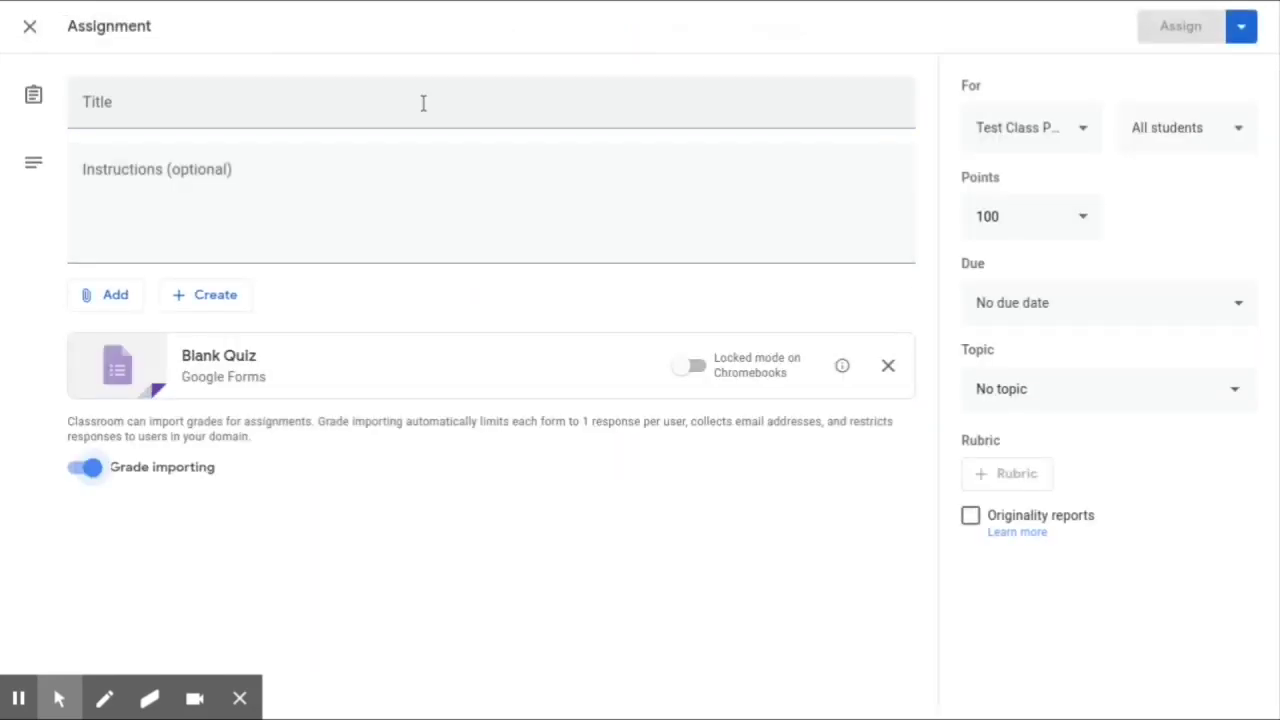
pyautogui.click(422, 106)
pyautogui.write('Simple  ')
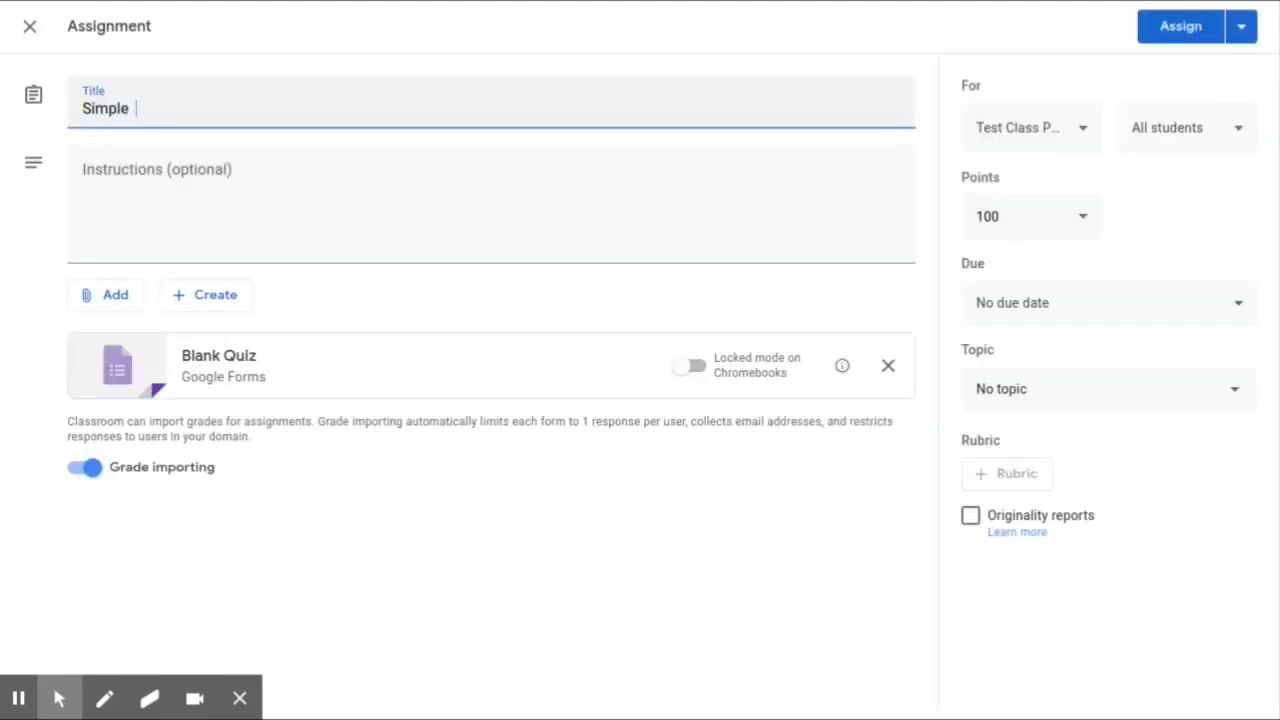
pyautogui.write('Qi')
pyautogui.press('BackSpace')
pyautogui.write('uiz')
pyautogui.press('Tab')
pyautogui.write('Solve the Problem')
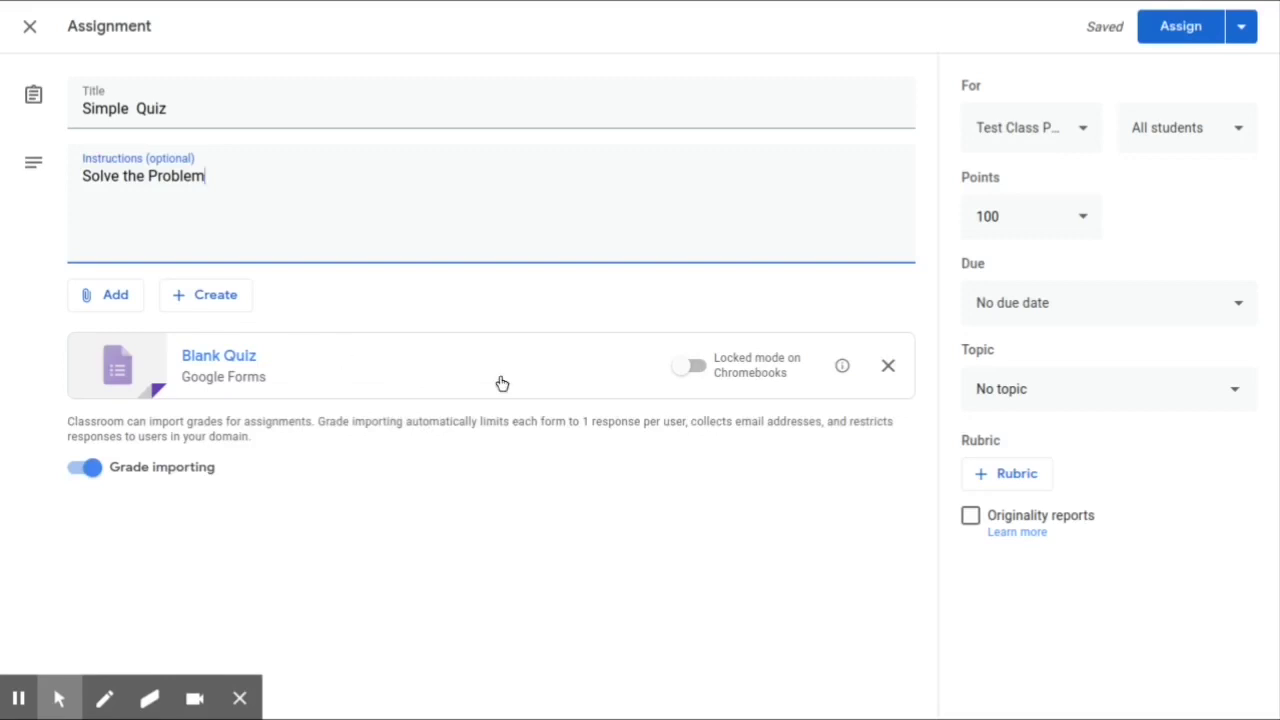
# Try locked mode on Chromebooks for the attached Blank Quiz and switch it back off.
pyautogui.click(690, 367)
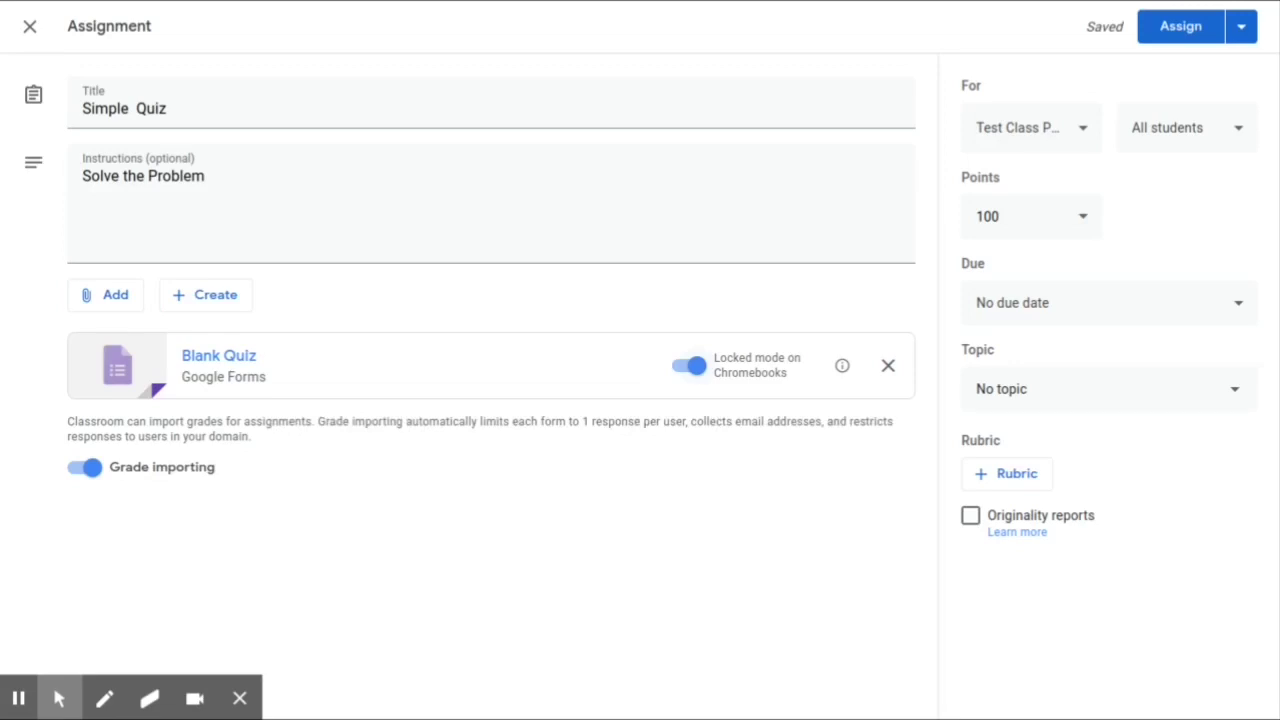
pyautogui.click(692, 366)
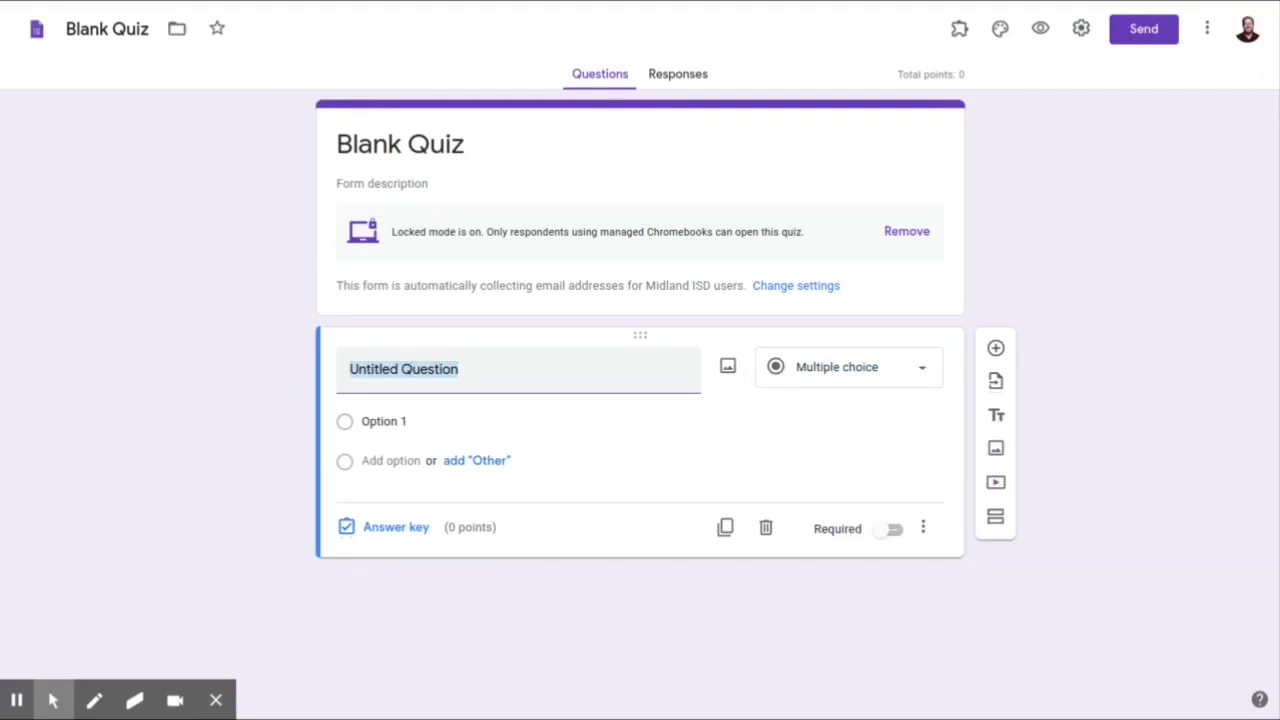
# In the Blank Quiz form, write a multiple choice question "2 x 2" with the options 3, 1 and 4.
pyautogui.write('2 x 2')
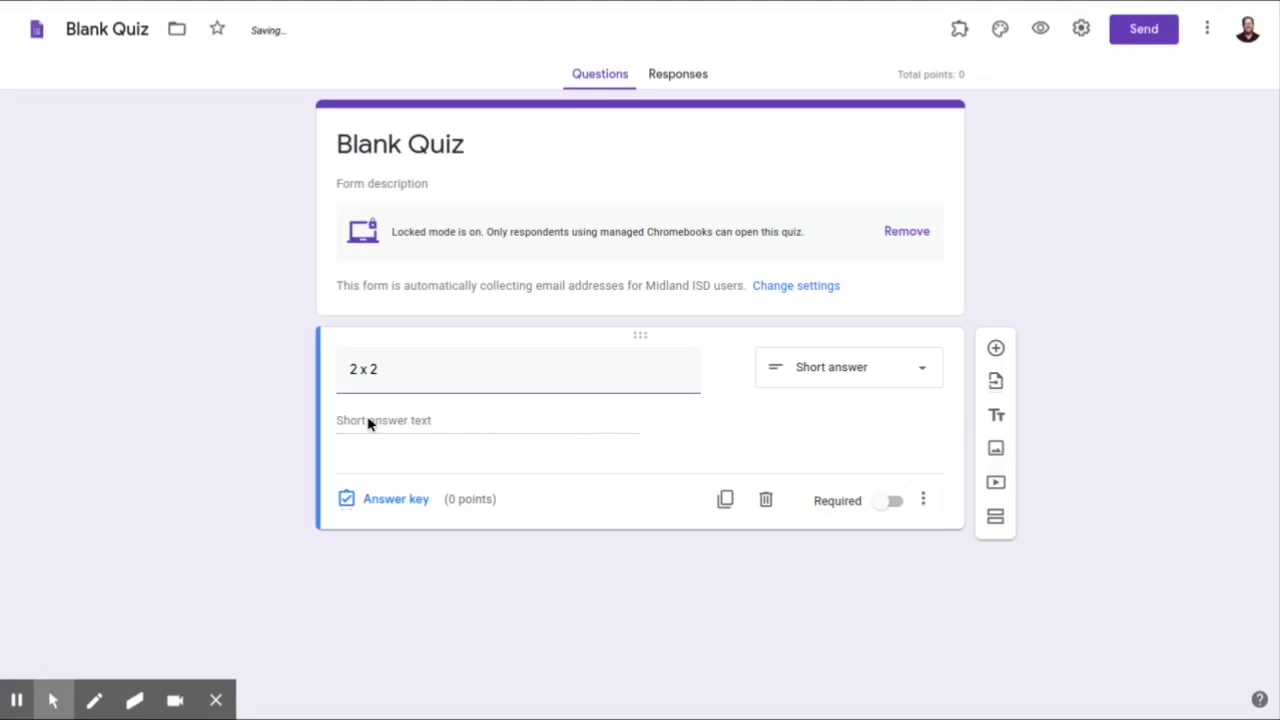
pyautogui.click(909, 377)
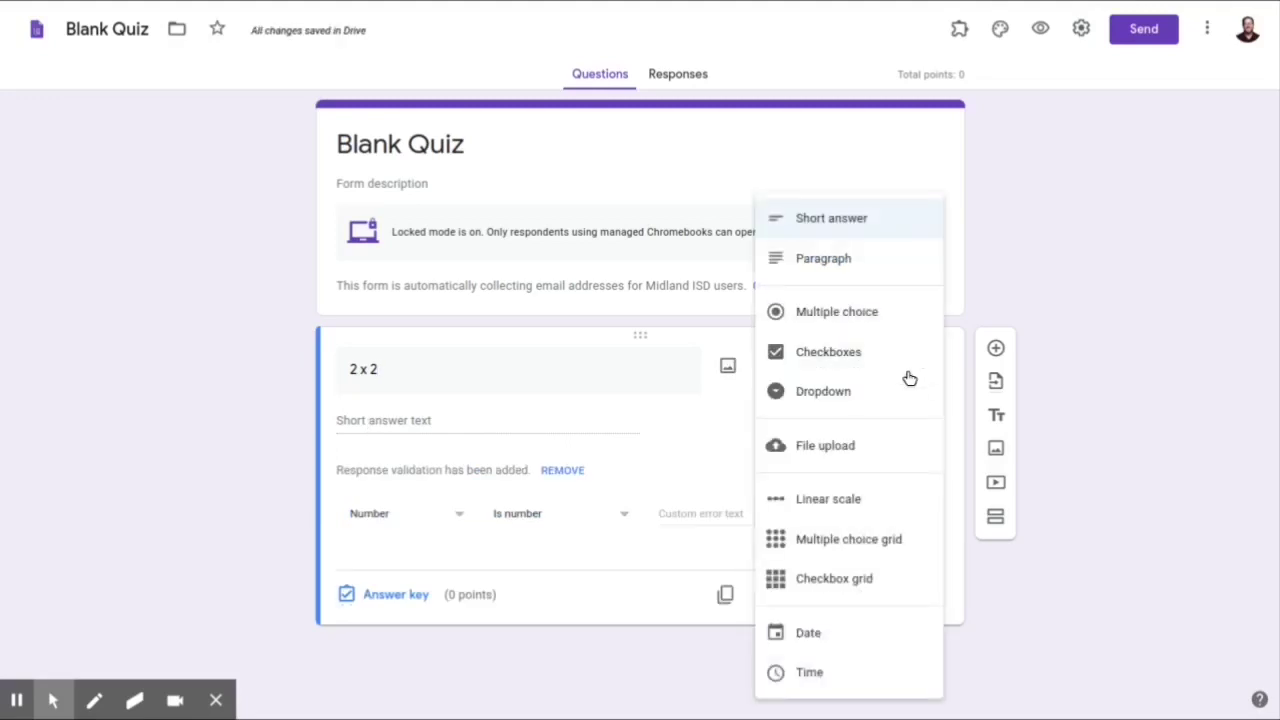
pyautogui.click(852, 330)
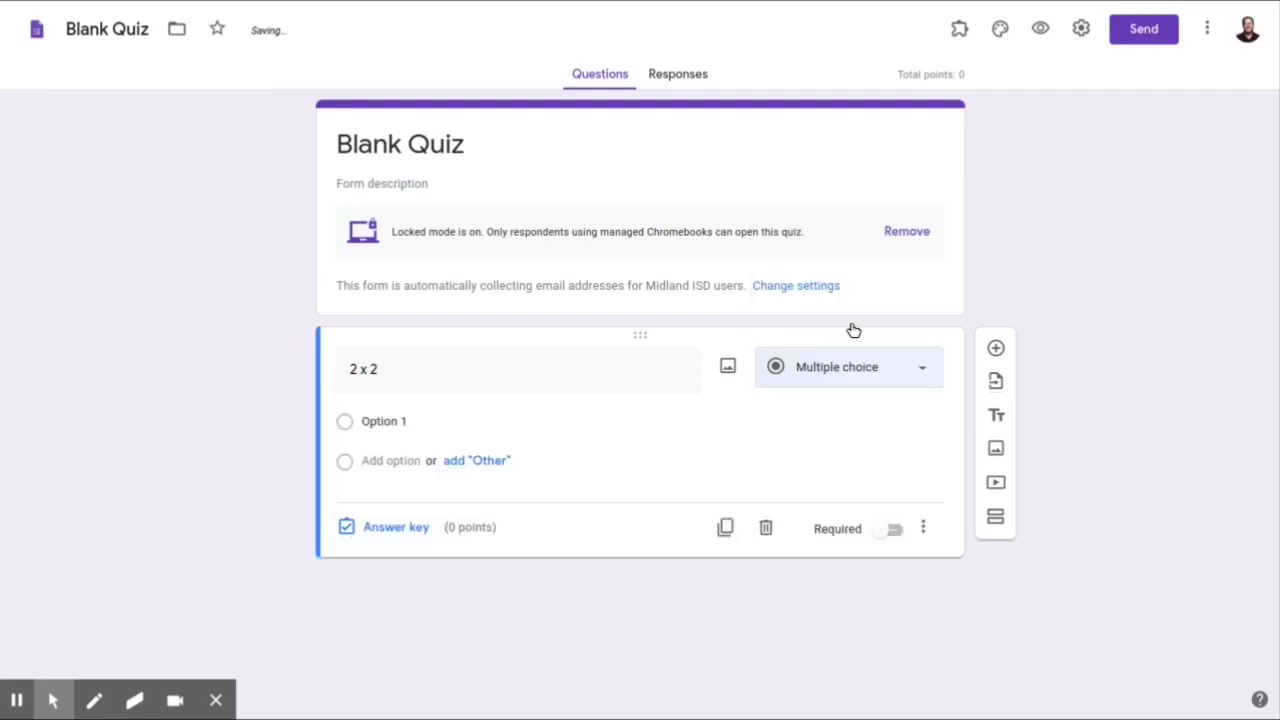
pyautogui.click(372, 415)
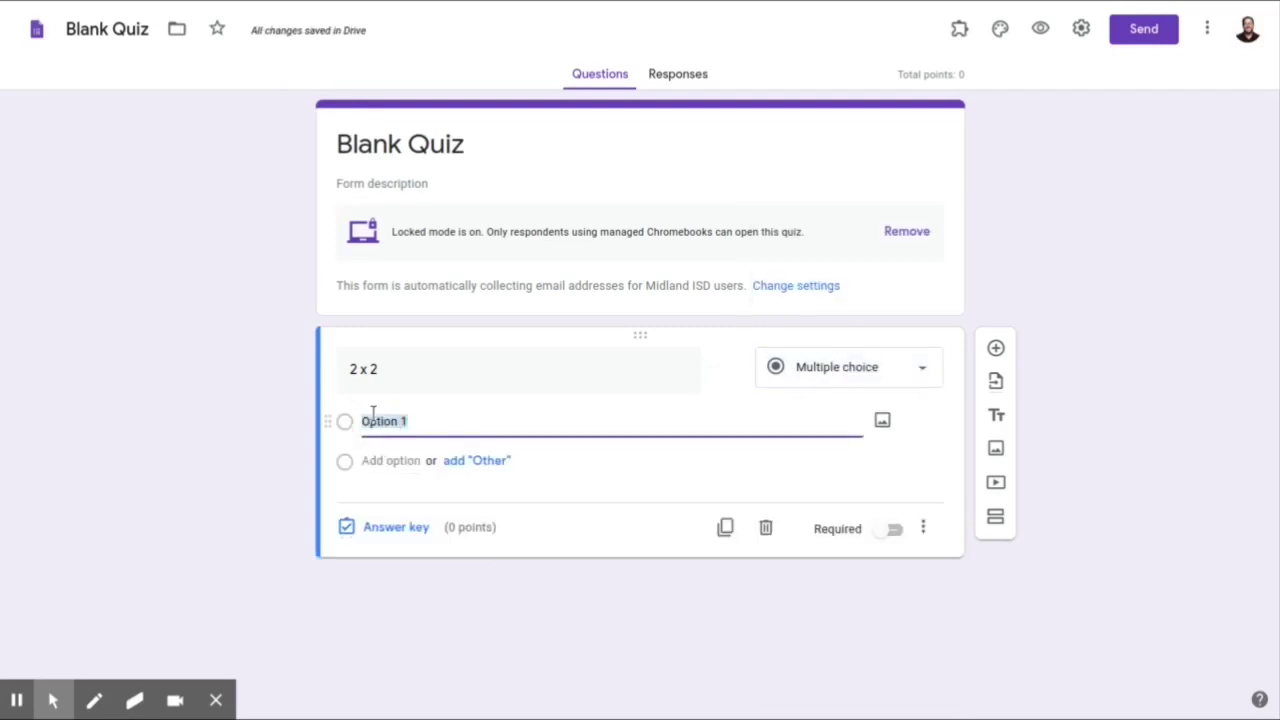
pyautogui.write('3')
pyautogui.click(390, 460)
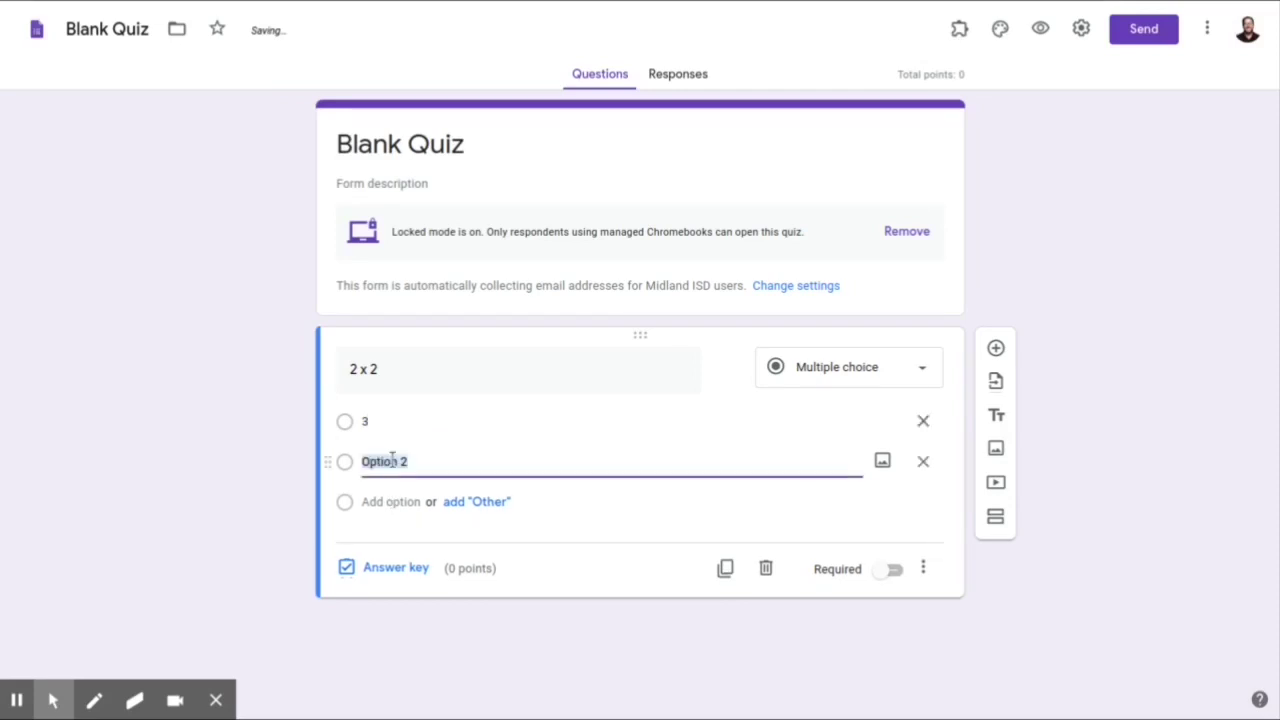
pyautogui.write('1')
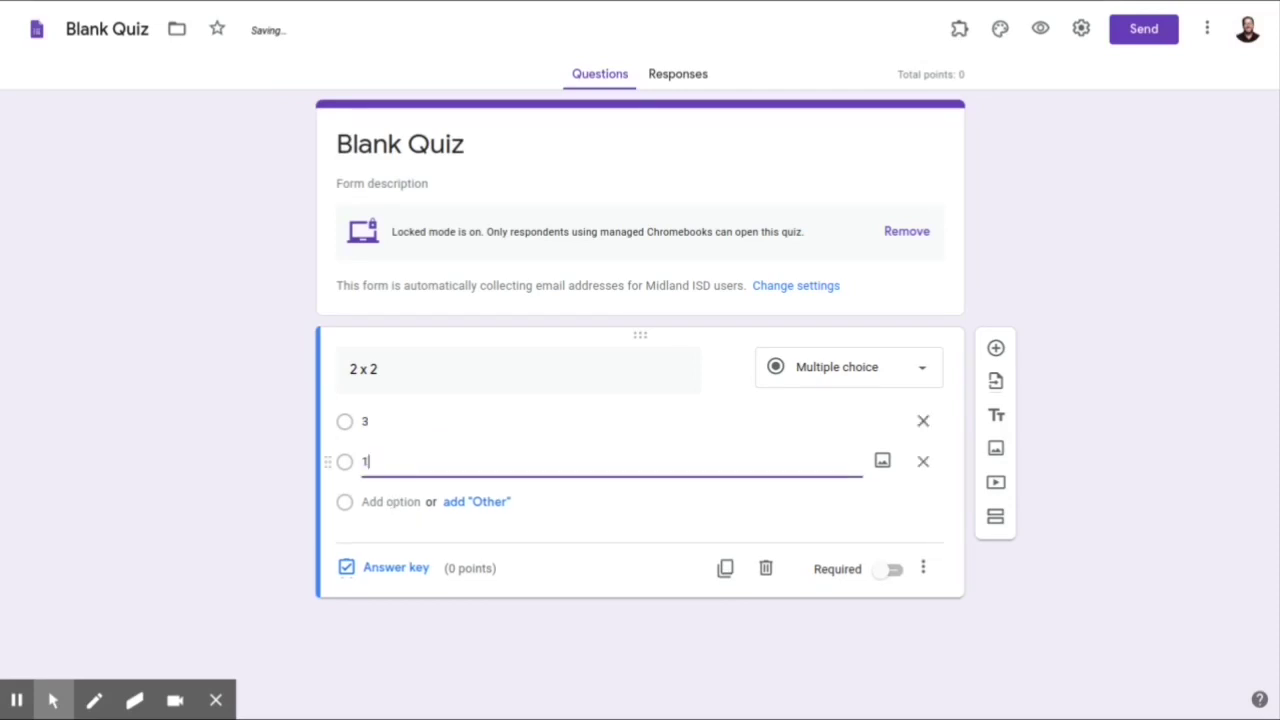
pyautogui.click(392, 501)
pyautogui.write('4')
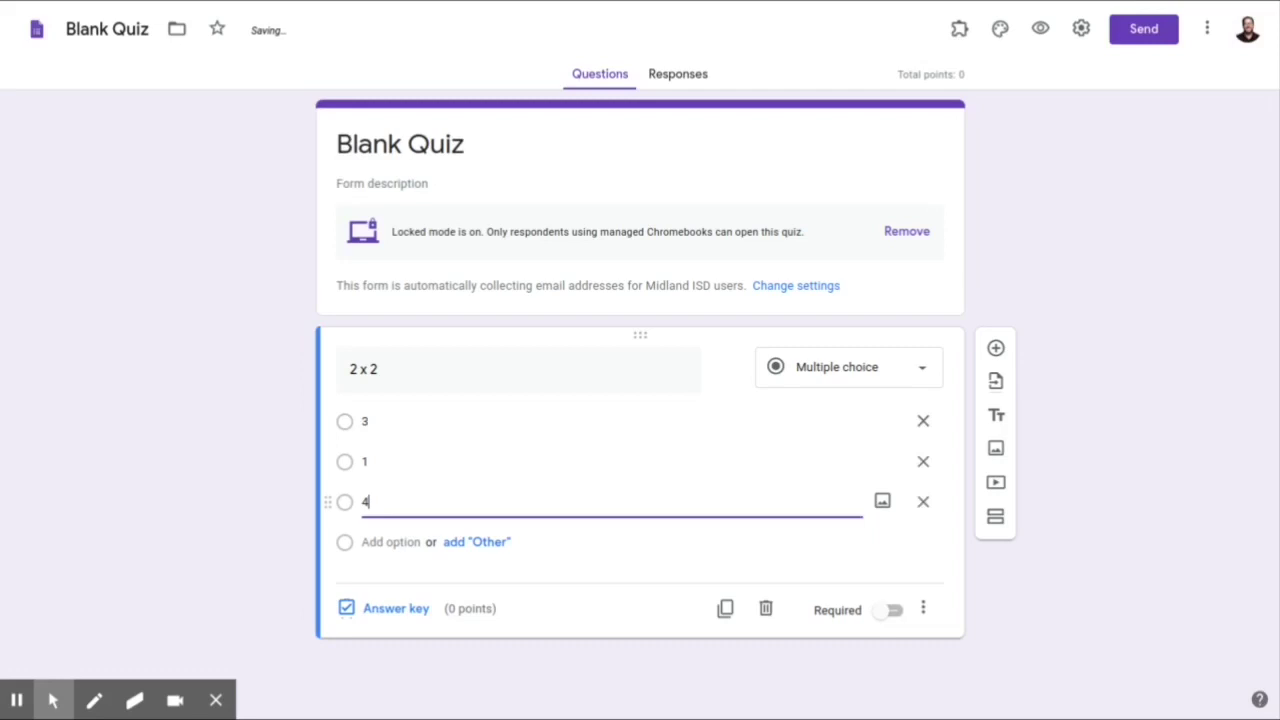
# Mark 4 as the correct answer in the question's answer key and assign "Simple Quiz" to all students.
pyautogui.click(388, 614)
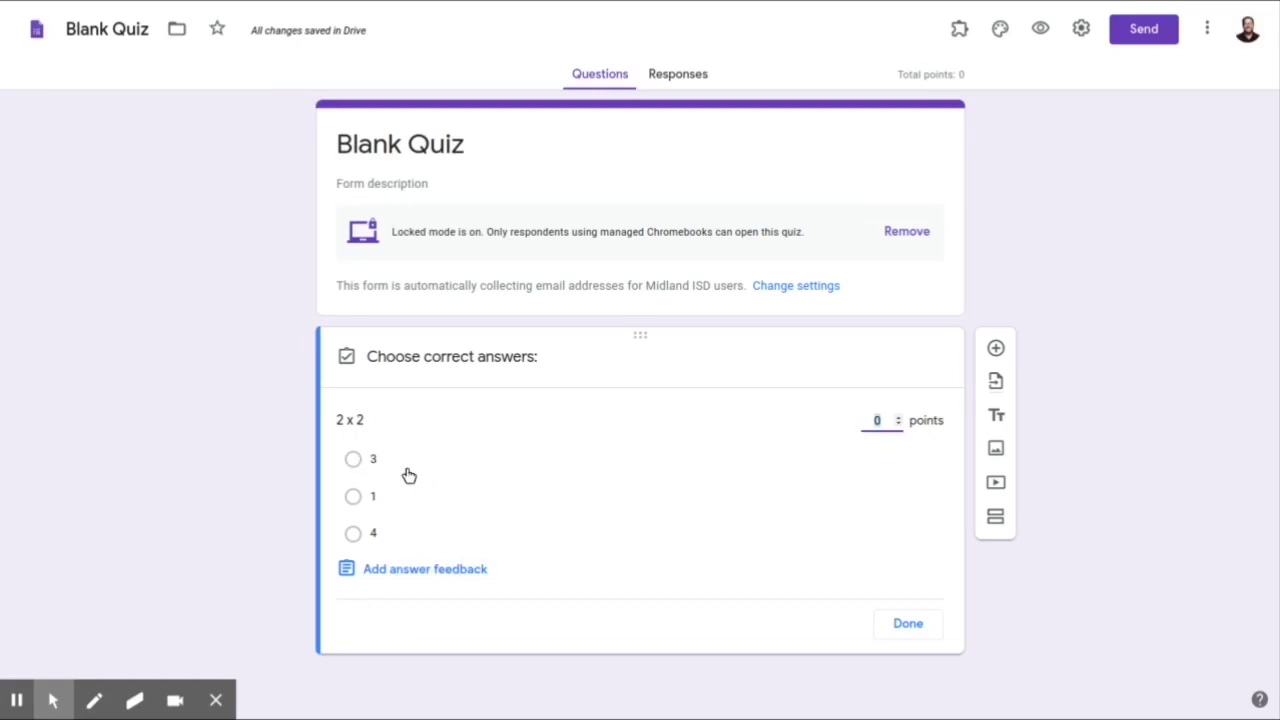
pyautogui.click(353, 534)
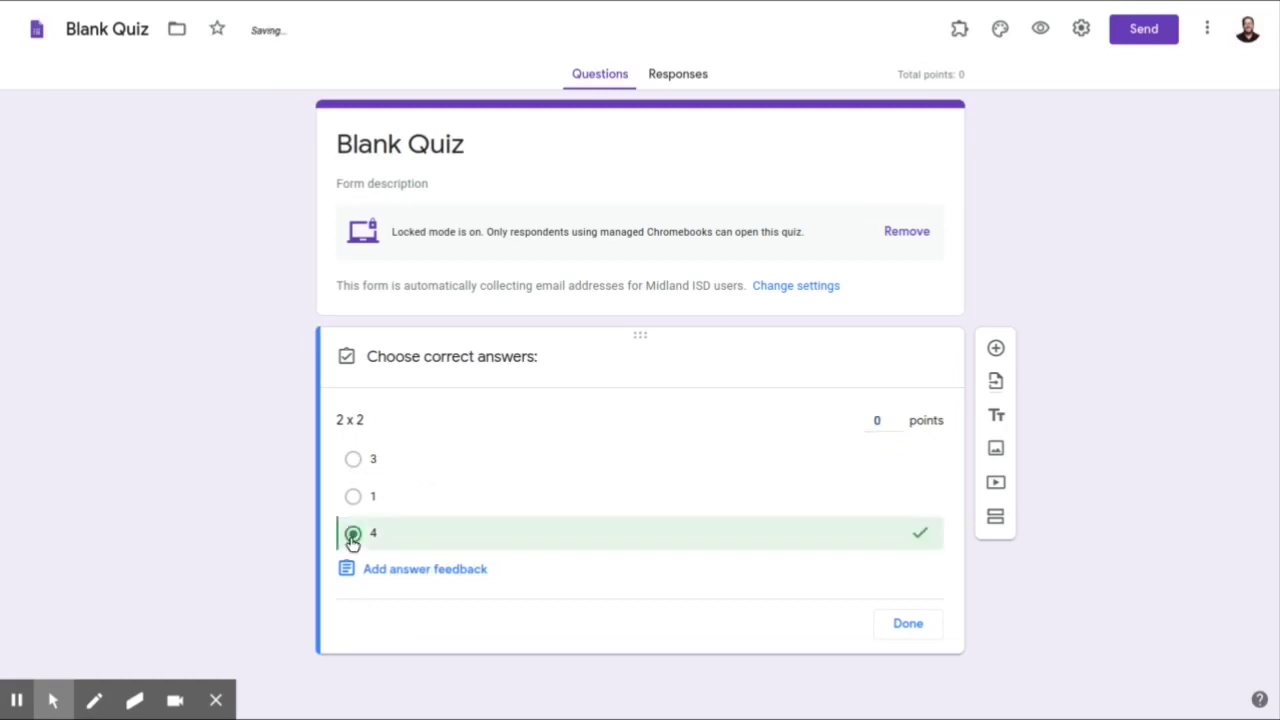
pyautogui.click(907, 624)
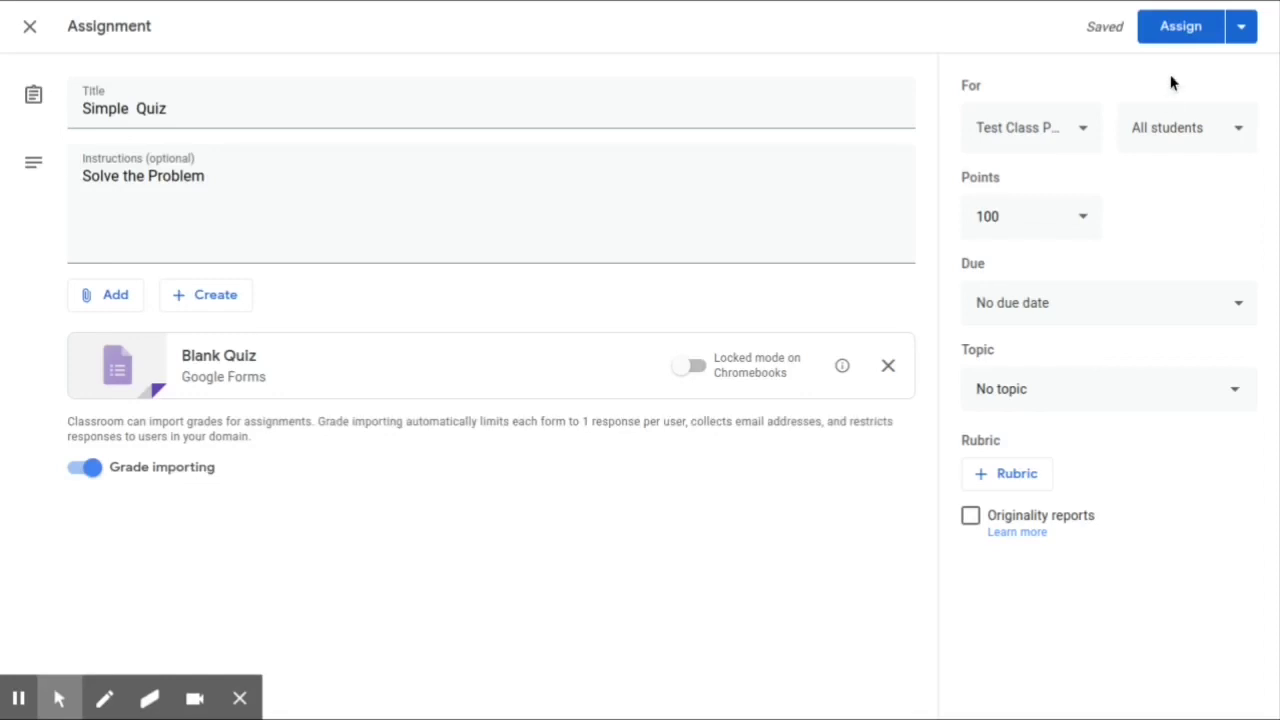
pyautogui.click(1174, 27)
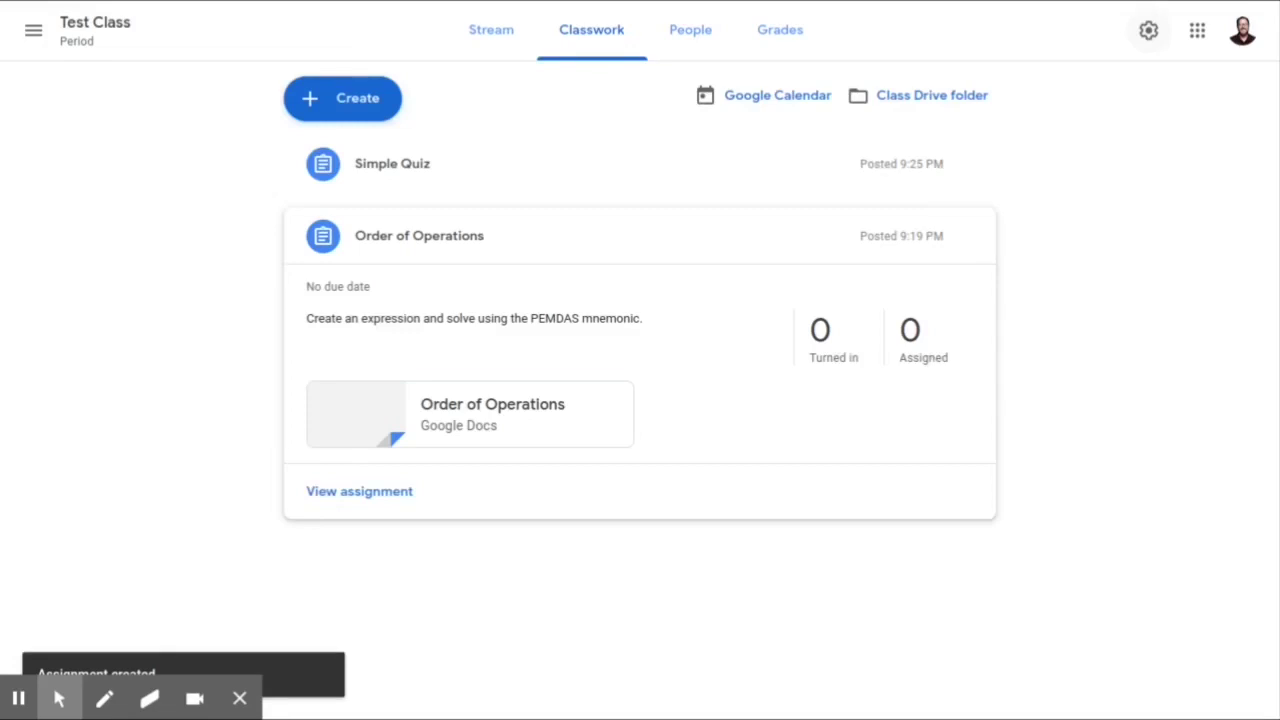
# Find the test student account with "chrome test", invite it to the class, and select all students in the class list.
pyautogui.click(690, 50)
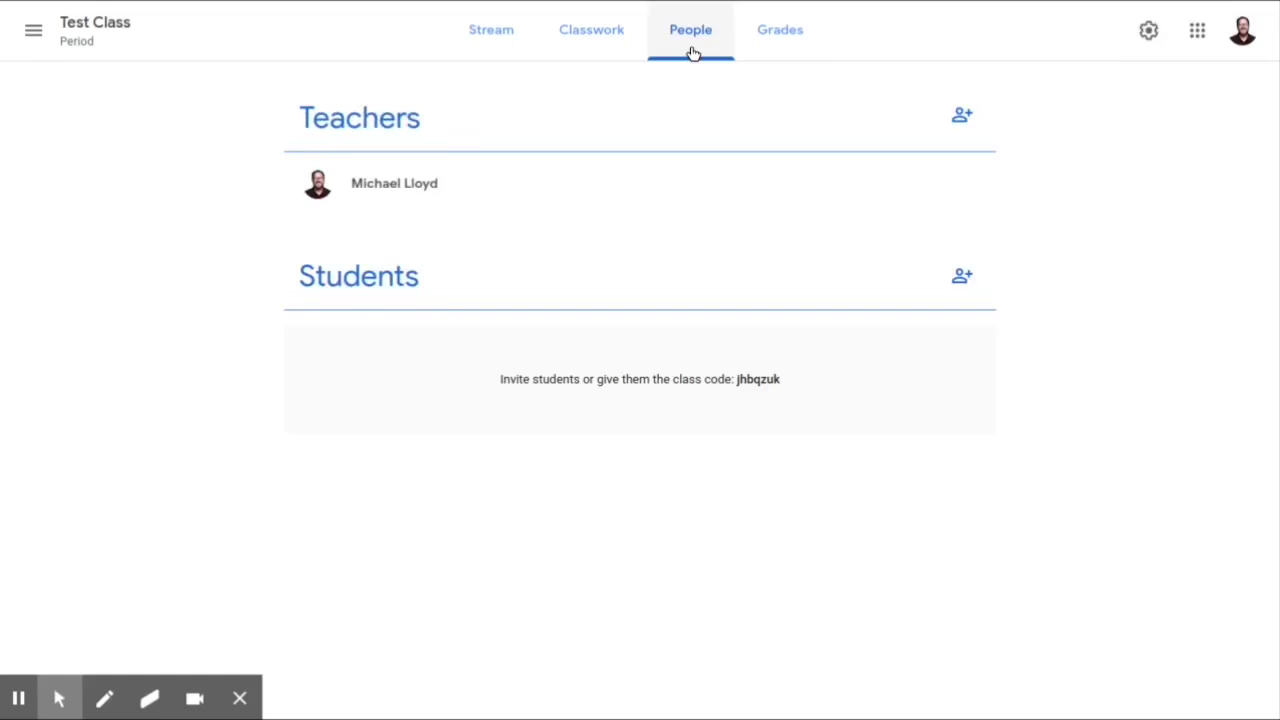
pyautogui.click(962, 280)
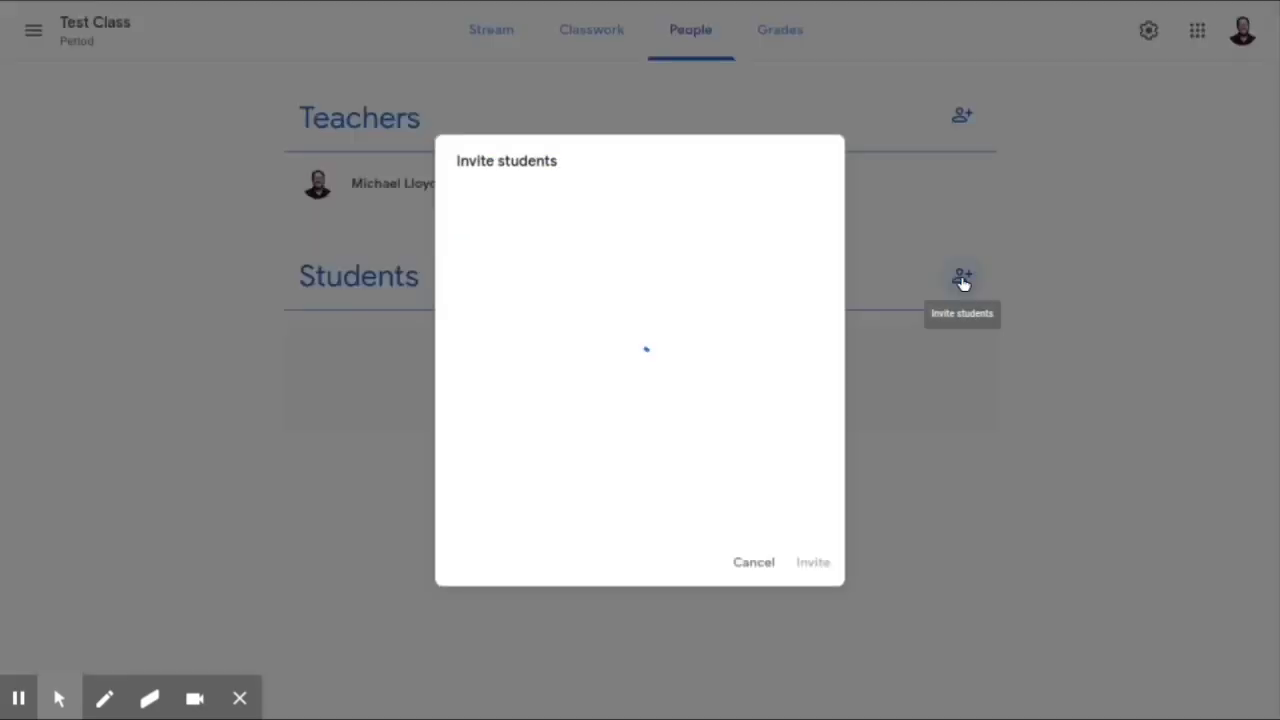
pyautogui.click(584, 218)
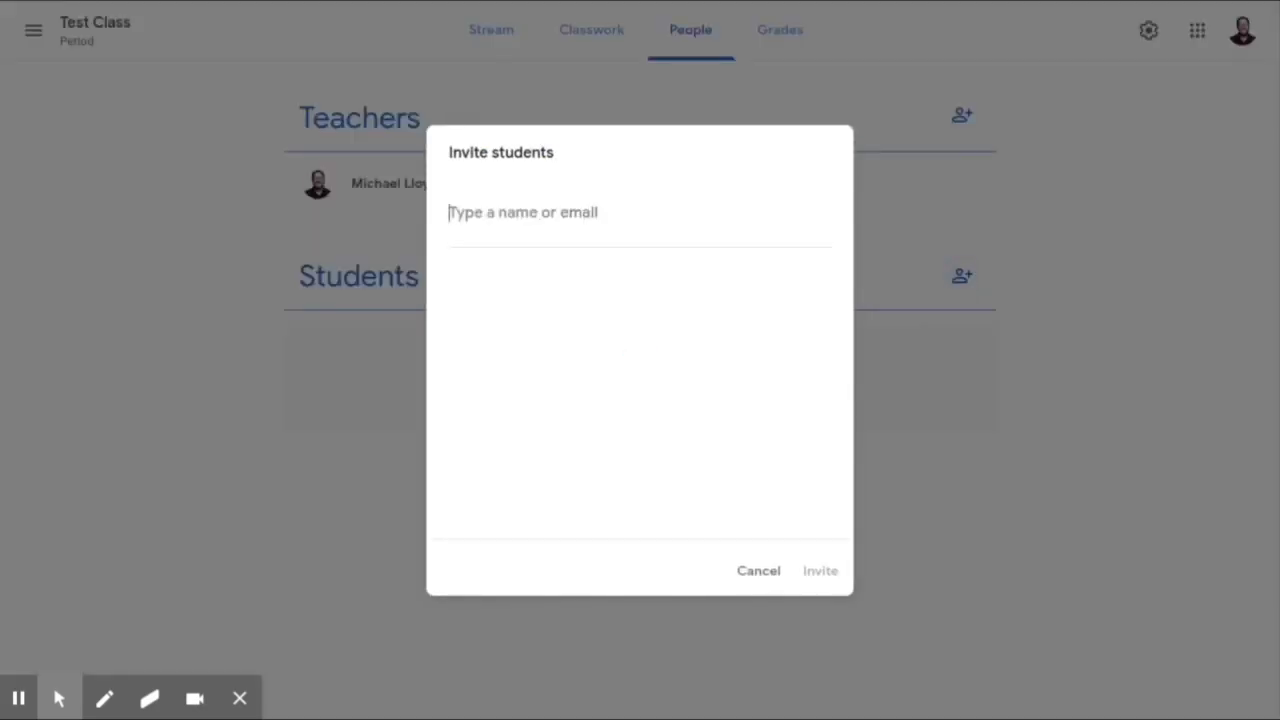
pyautogui.write('chrome ')
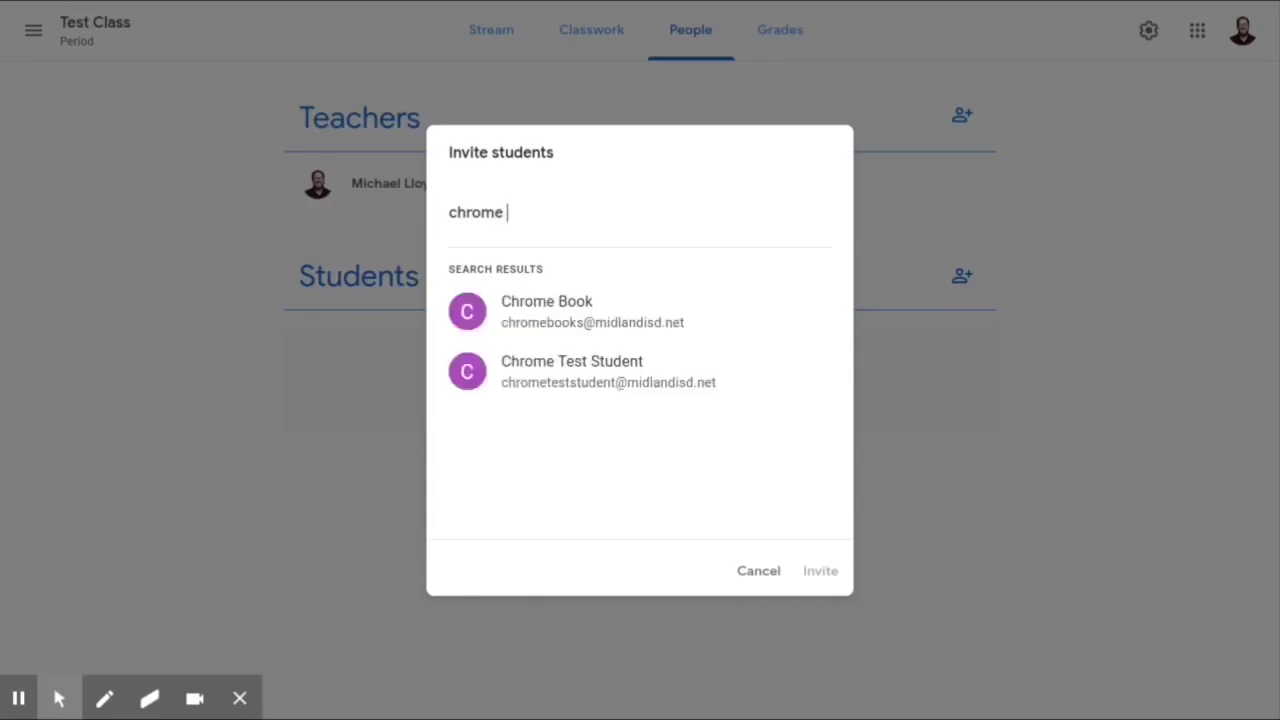
pyautogui.write('test')
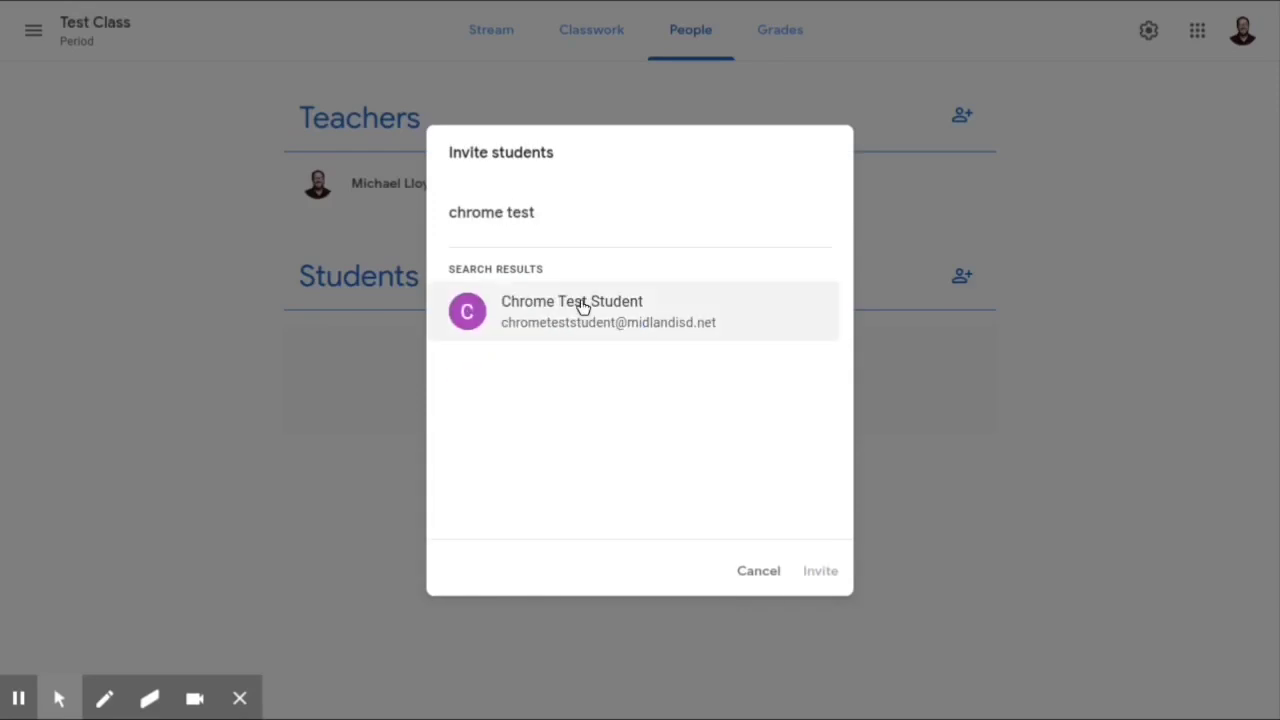
pyautogui.click(579, 312)
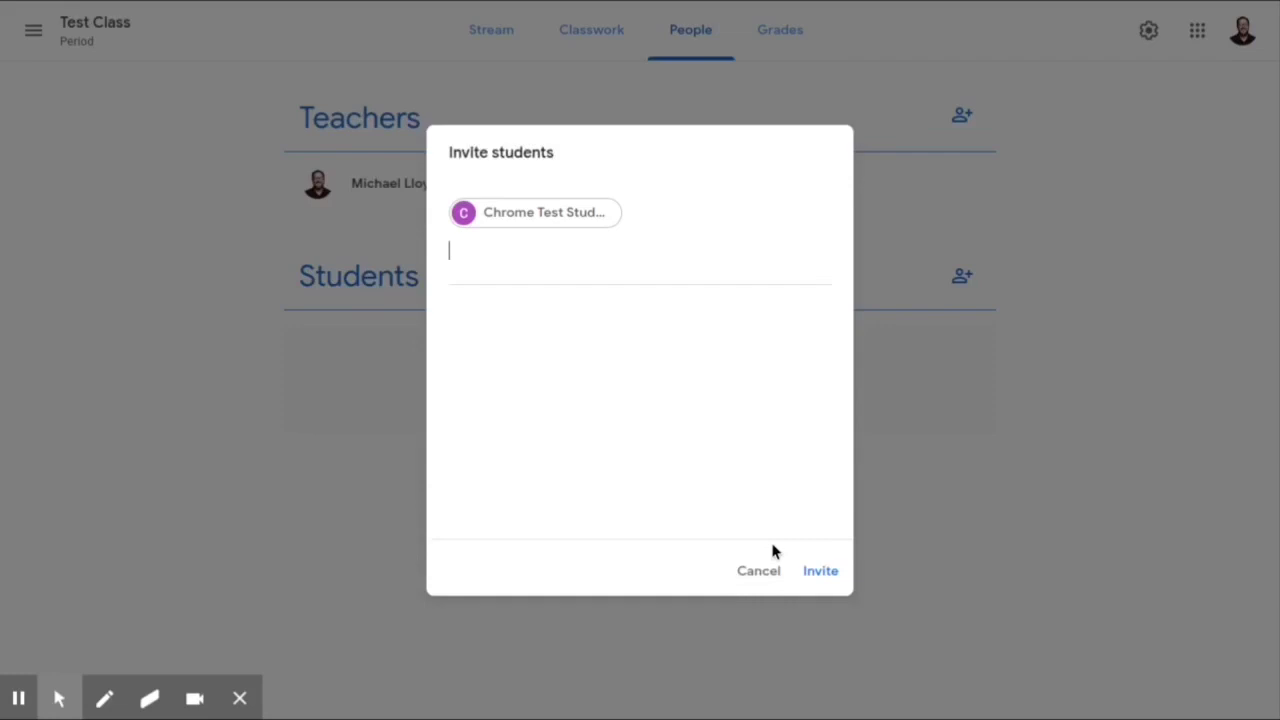
pyautogui.click(824, 576)
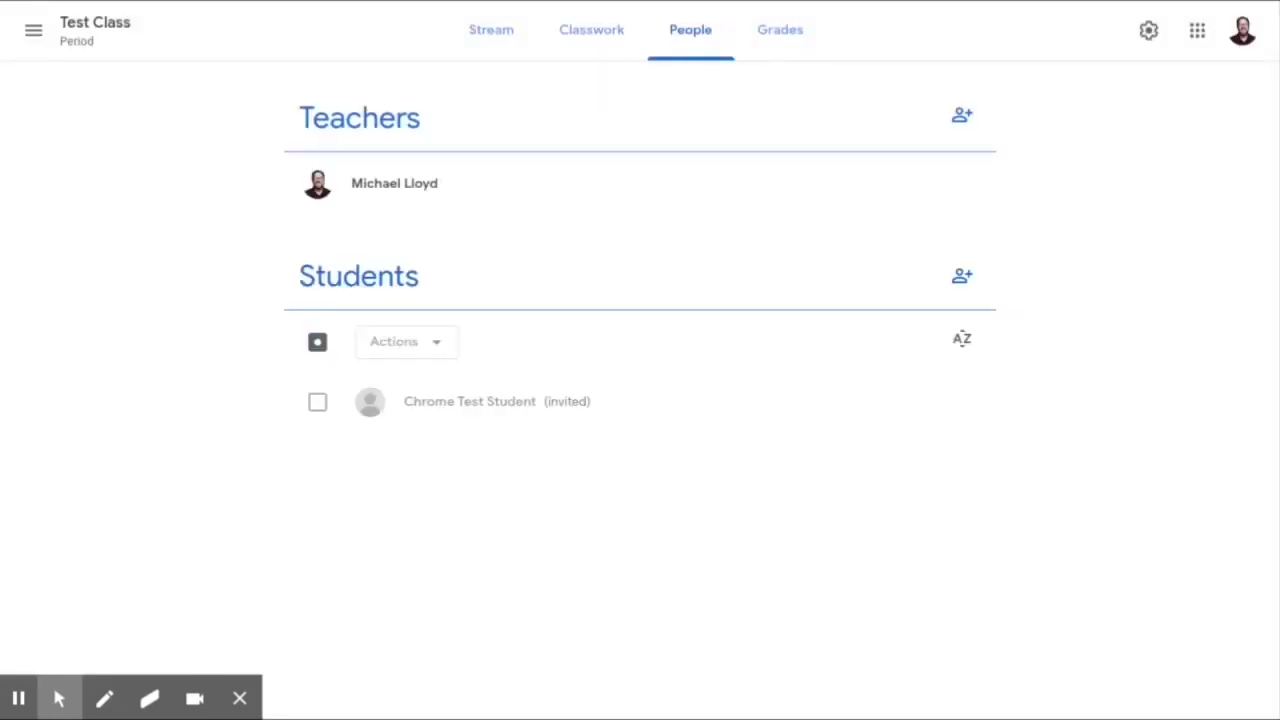
pyautogui.click(317, 342)
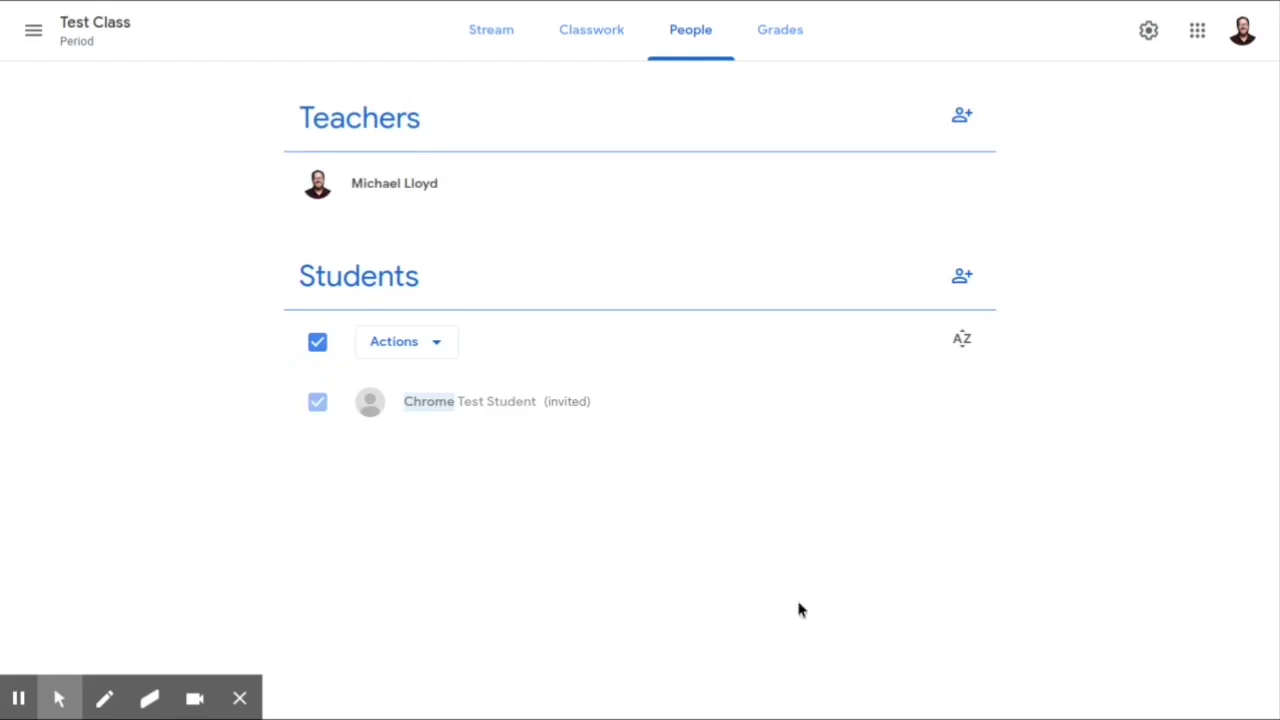
# View the enlarged class code from the Stream and check the Grades page before returning to the Stream.
pyautogui.click(486, 50)
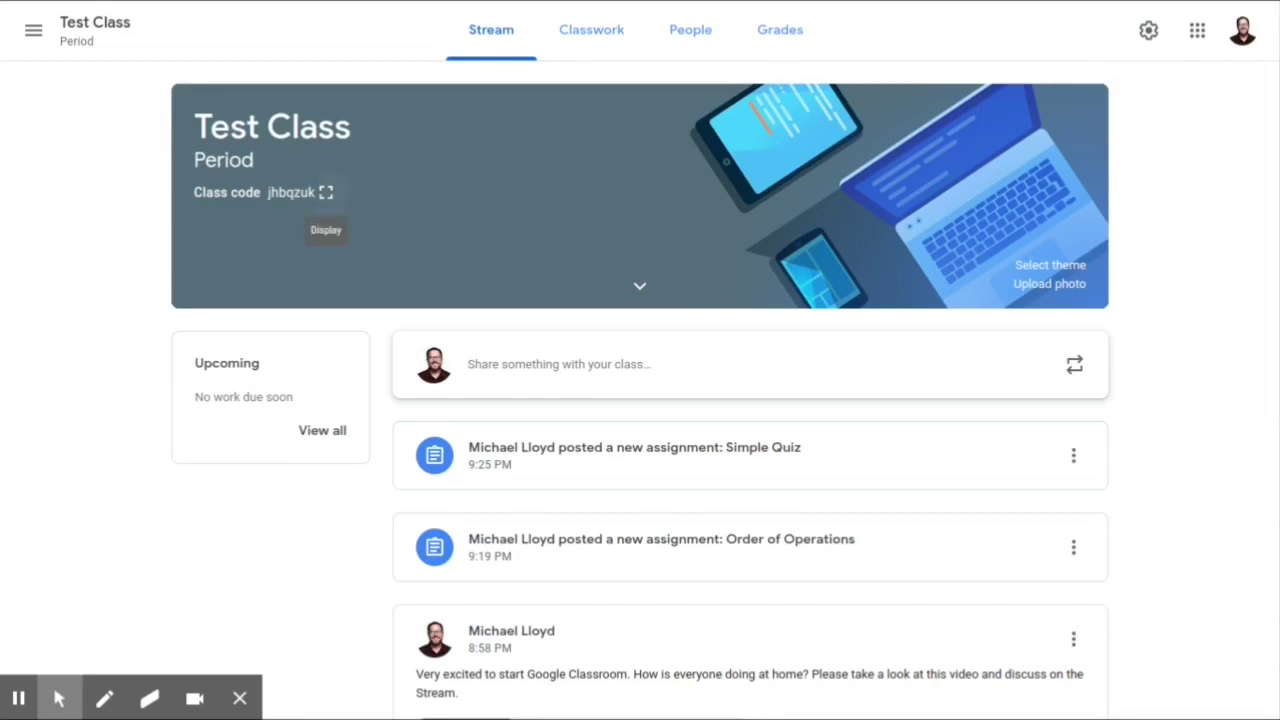
pyautogui.click(326, 194)
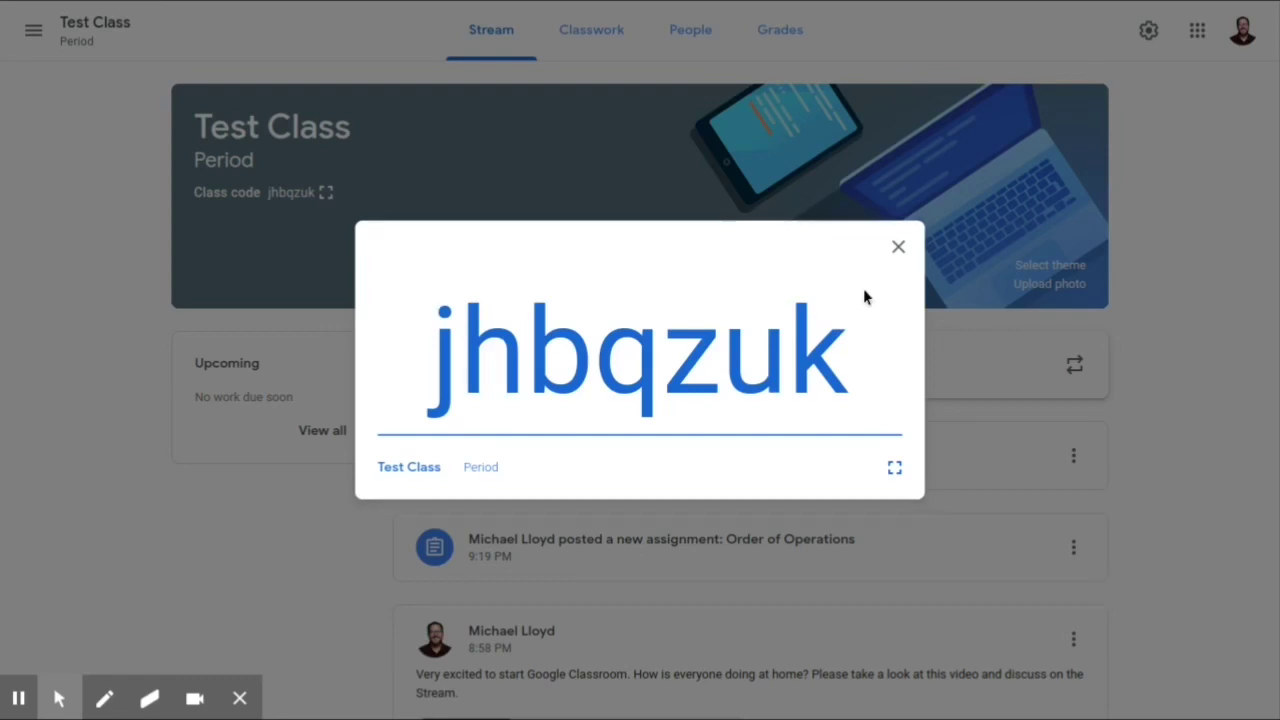
pyautogui.click(897, 249)
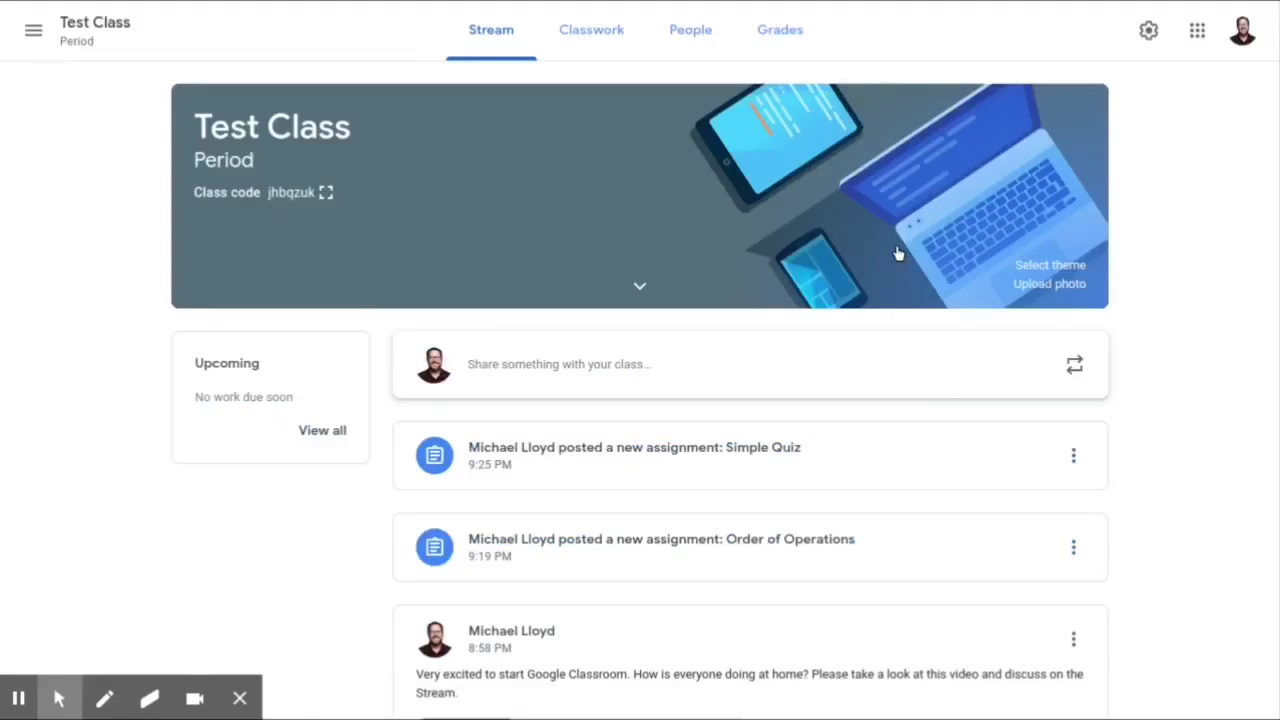
pyautogui.doubleClick(290, 193)
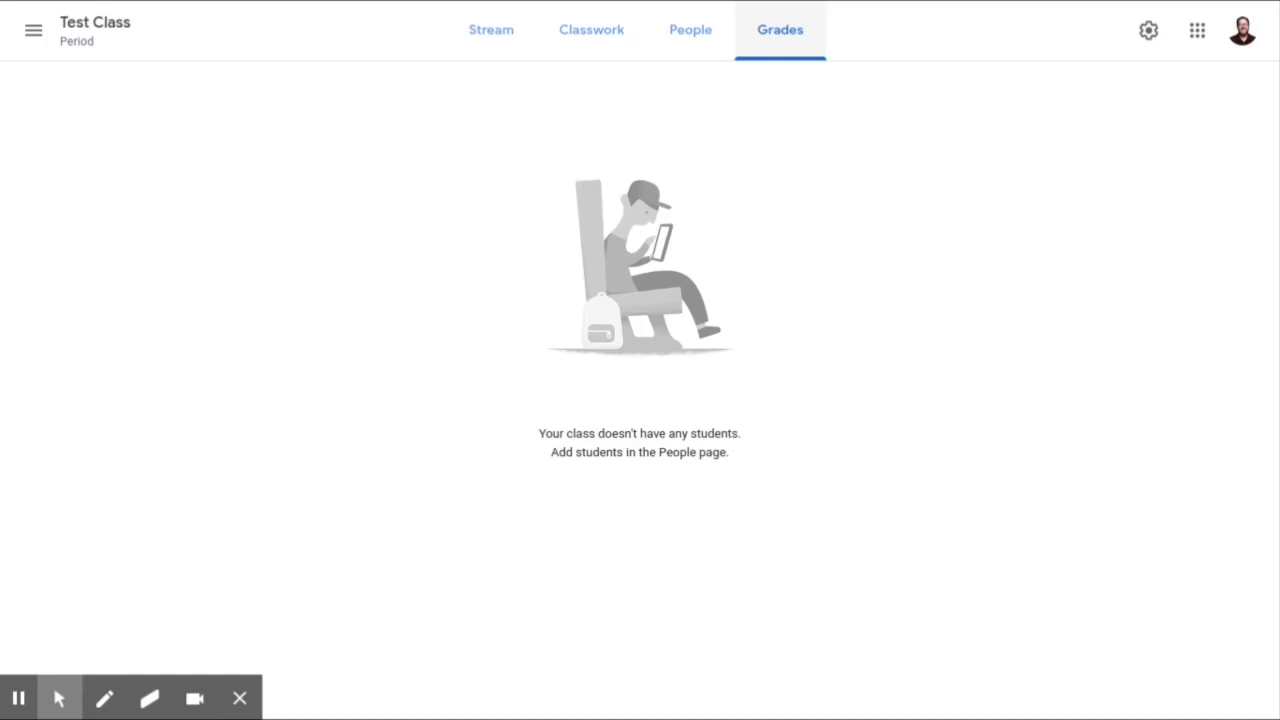
pyautogui.click(480, 36)
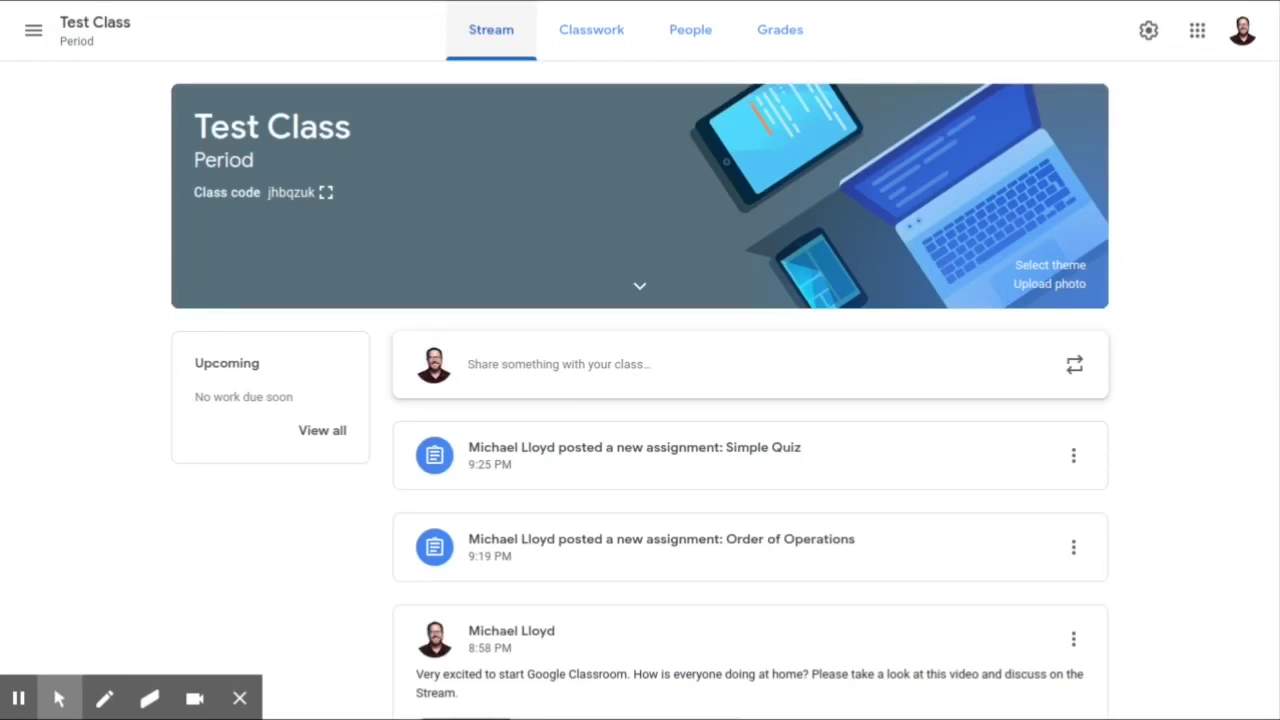